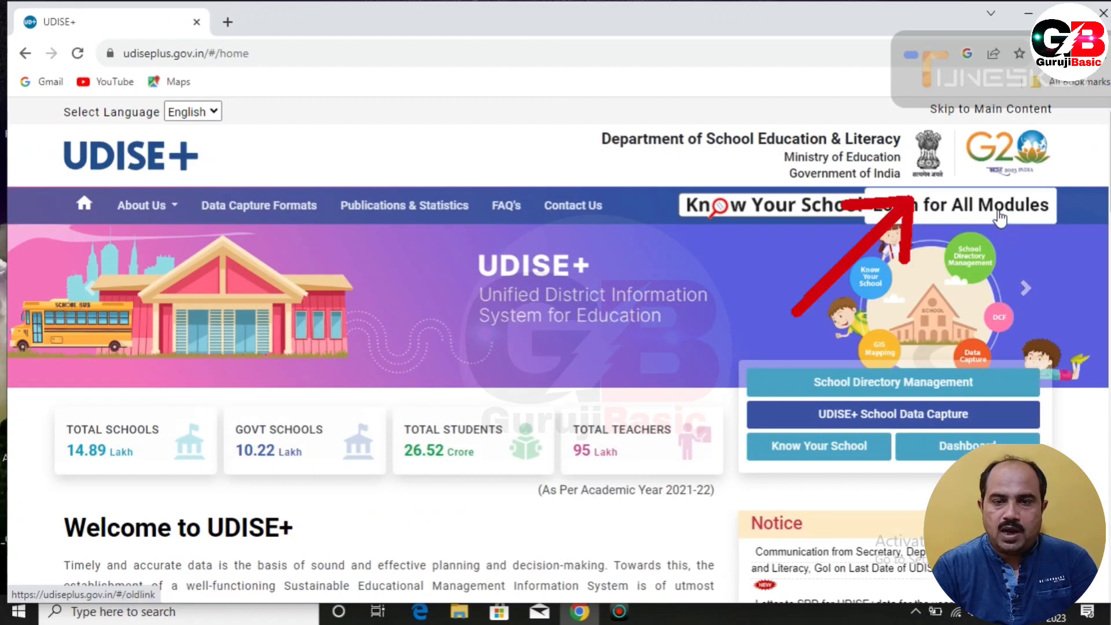
# Step: Go to the login page for all modules and open the Students Module for Uttar Pradesh
pyautogui.click(1003, 211)
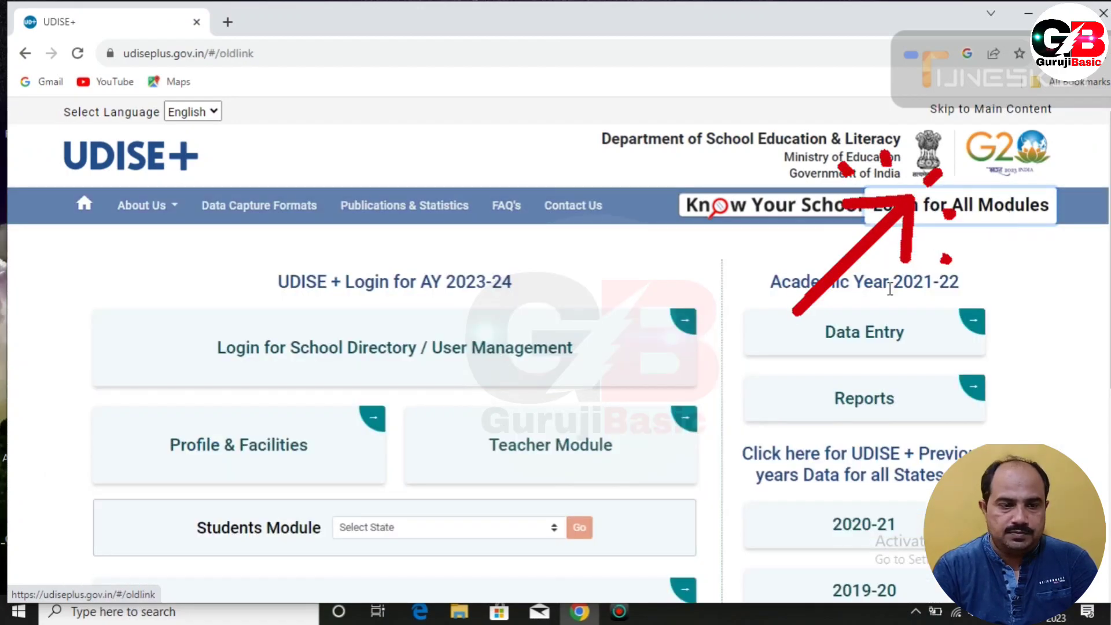
pyautogui.scroll(-3, 298, 501)
pyautogui.scroll(2, 300, 509)
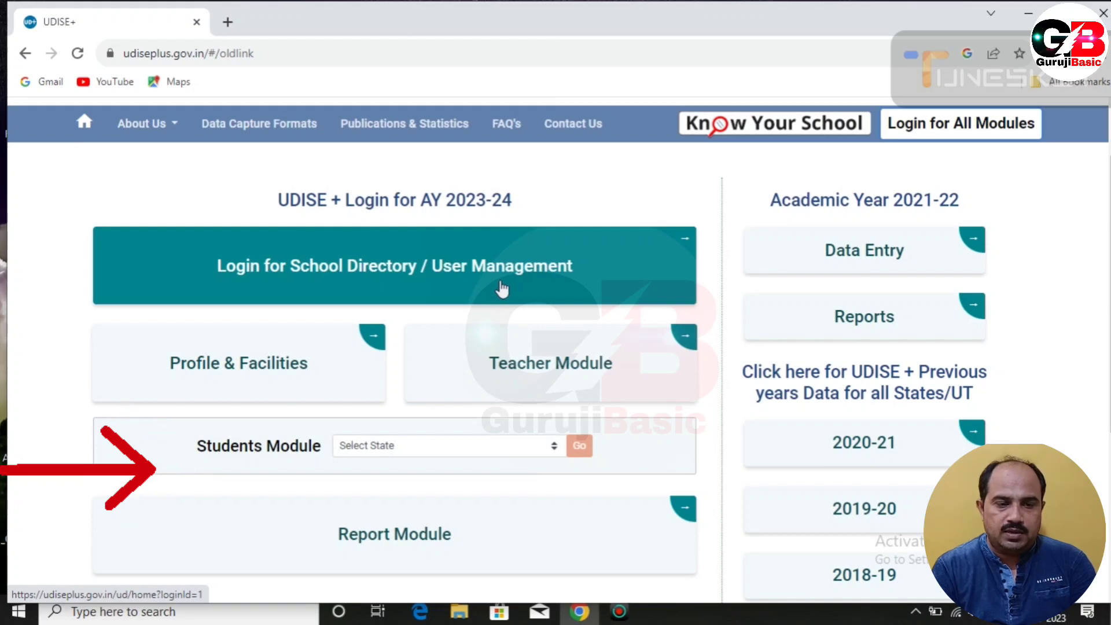
pyautogui.click(451, 445)
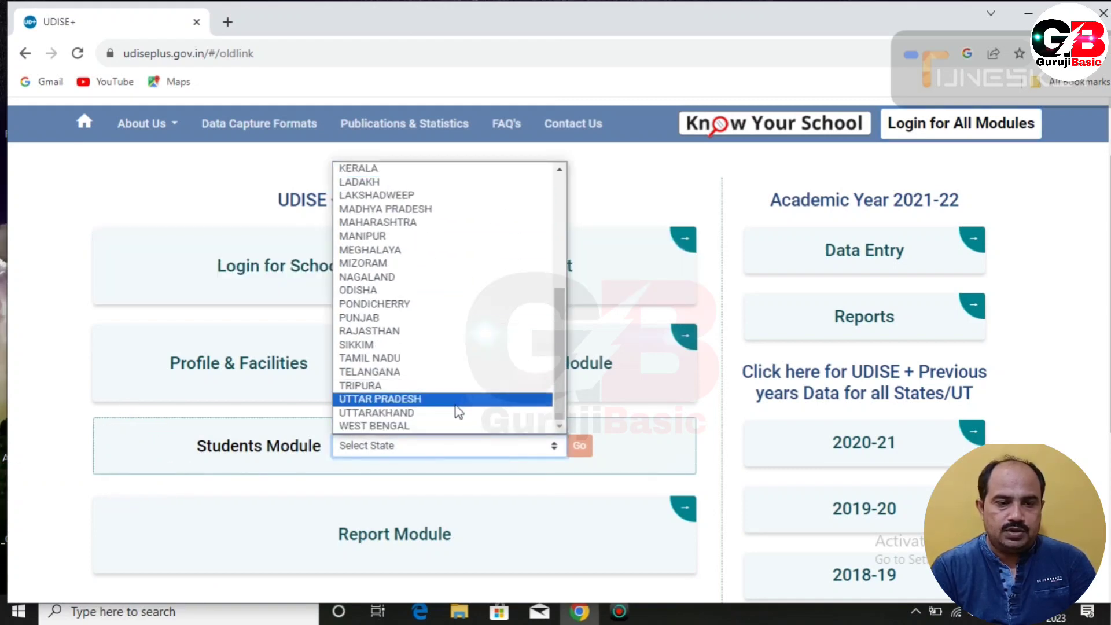
pyautogui.click(463, 399)
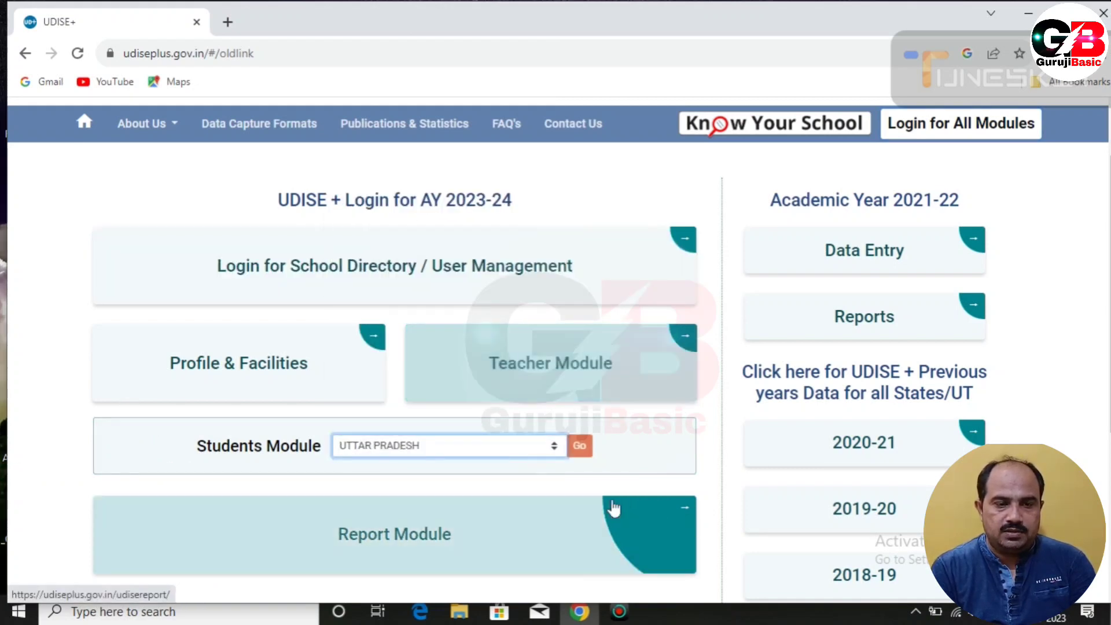
pyautogui.click(580, 446)
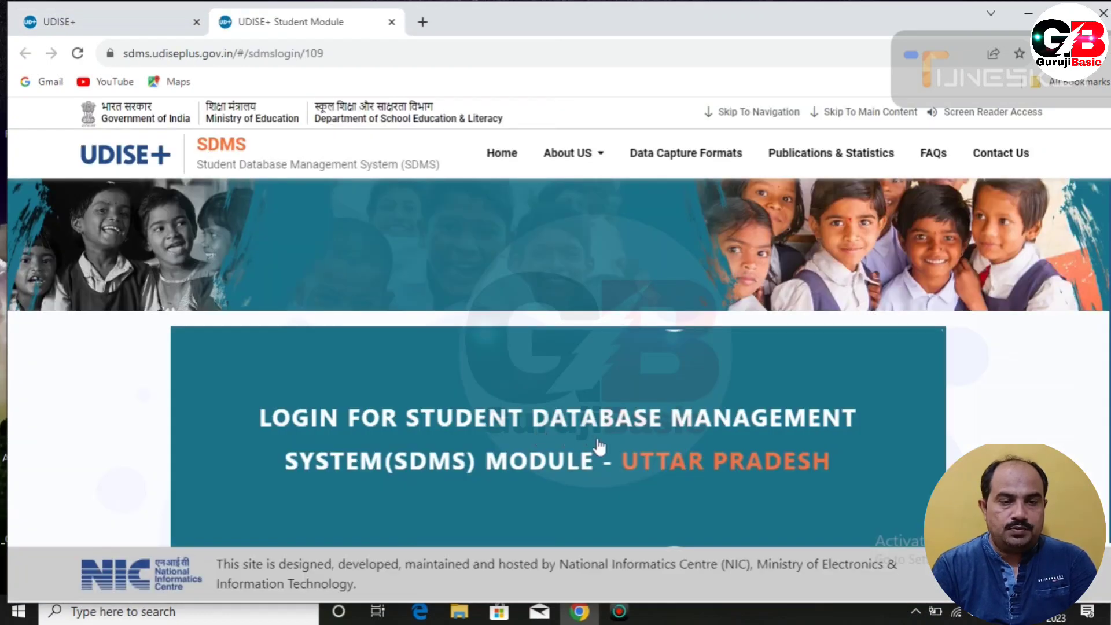
# Step: Open the Uttar Pradesh SDMS login and enter the 2023-24 academic year to view the grade-wise school dashboard
pyautogui.click(568, 420)
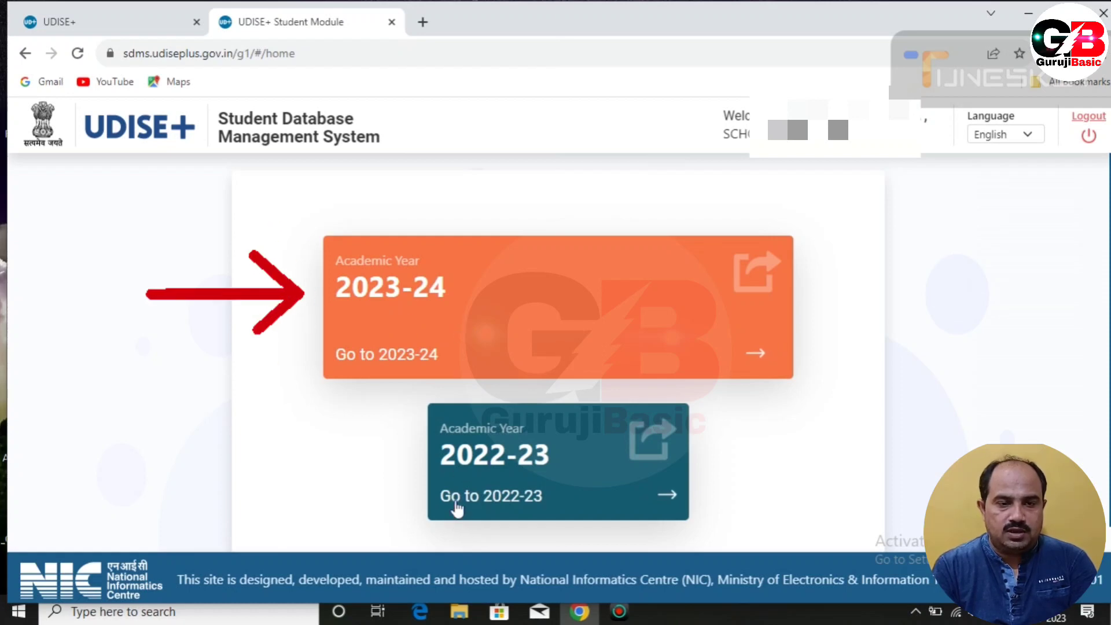
pyautogui.click(384, 367)
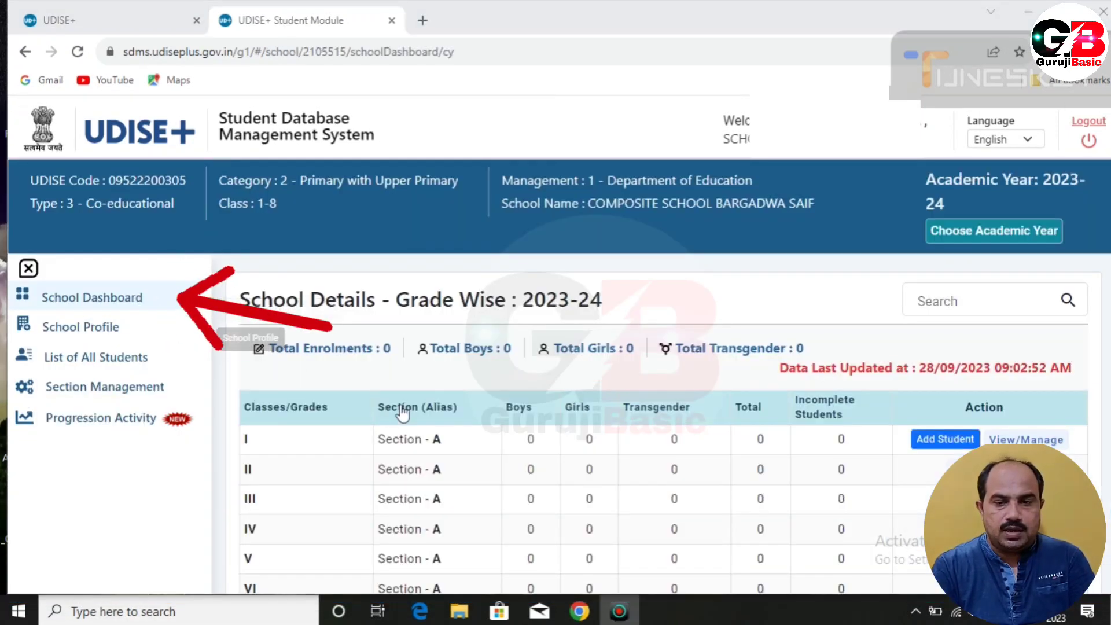
pyautogui.scroll(-1, 404, 412)
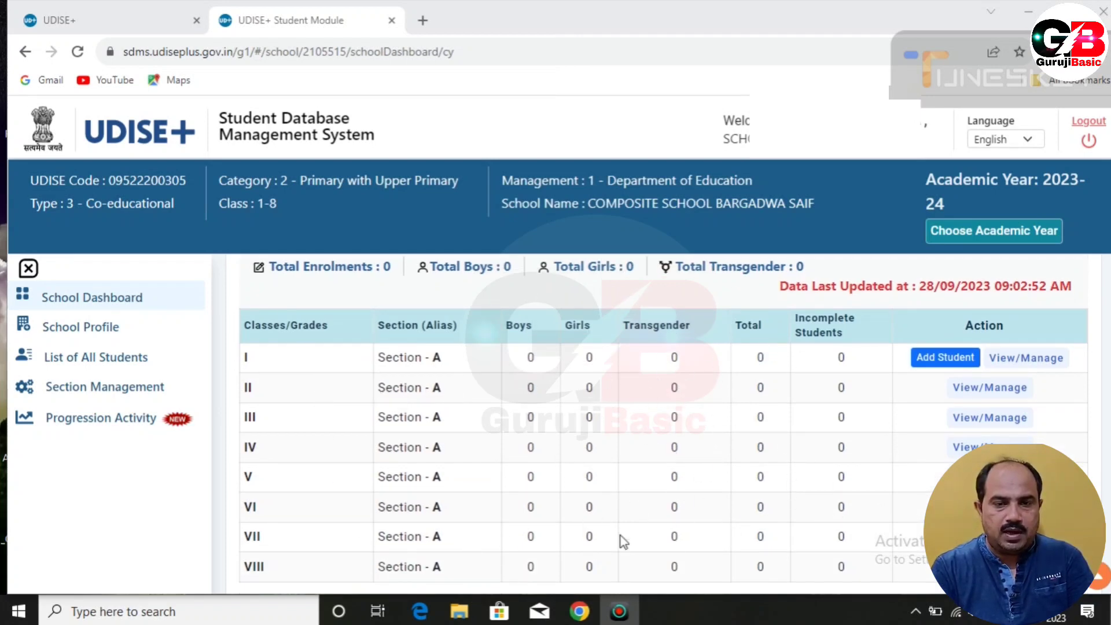
# Step: Review the 2023-24 school profile's basic info and essential SDMS fields, and check the list of all students
pyautogui.click(86, 328)
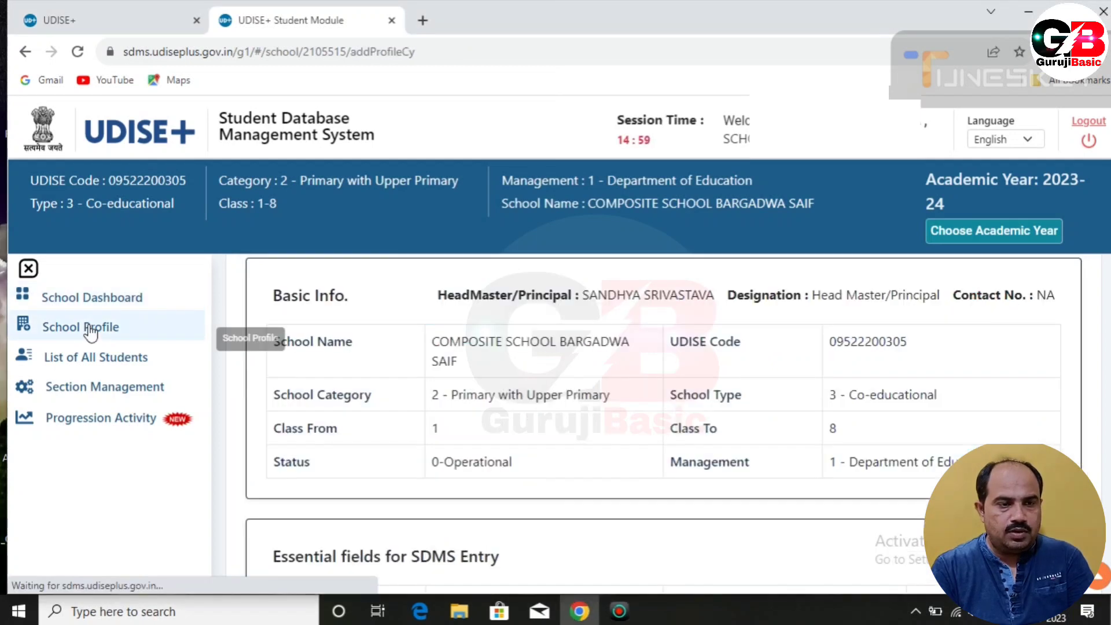
pyautogui.scroll(-3, 823, 437)
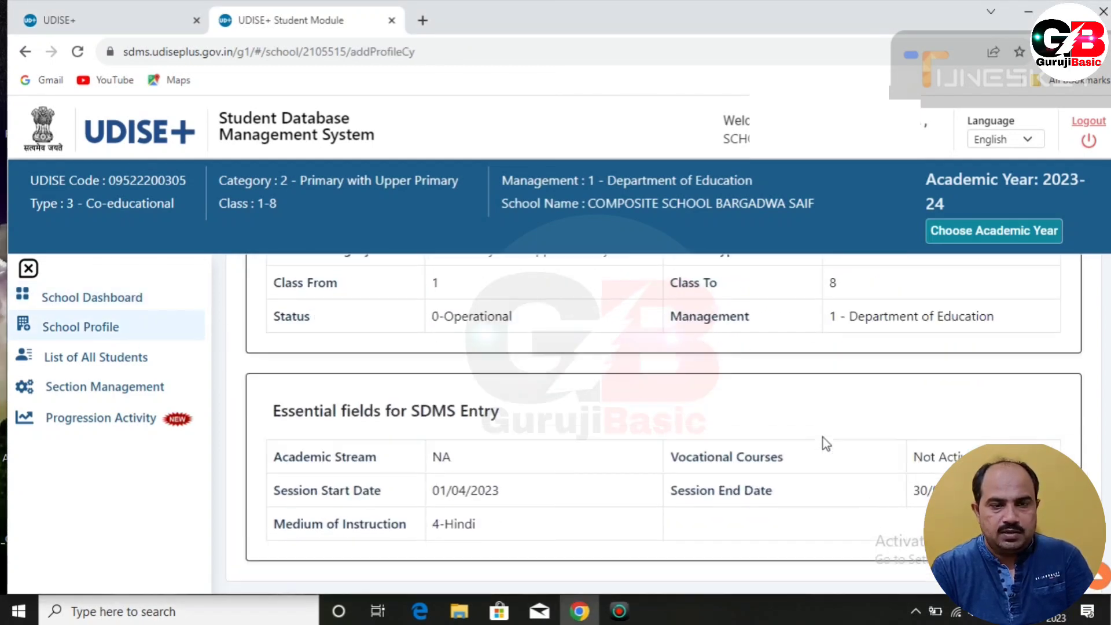
pyautogui.scroll(5, 822, 440)
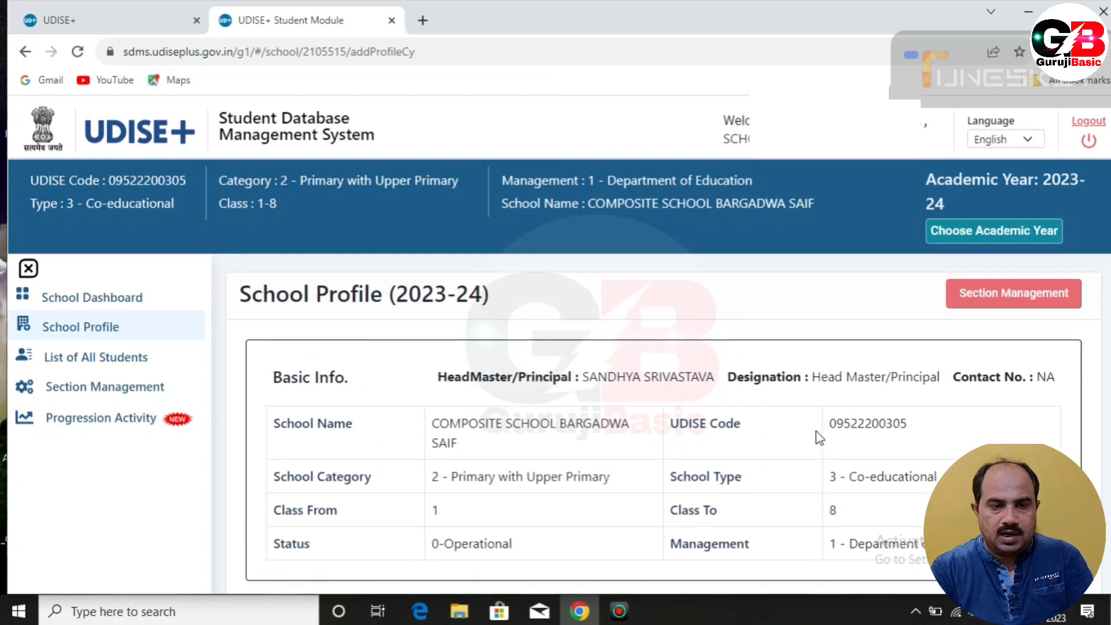
pyautogui.scroll(-1, 818, 438)
pyautogui.scroll(-3, 816, 436)
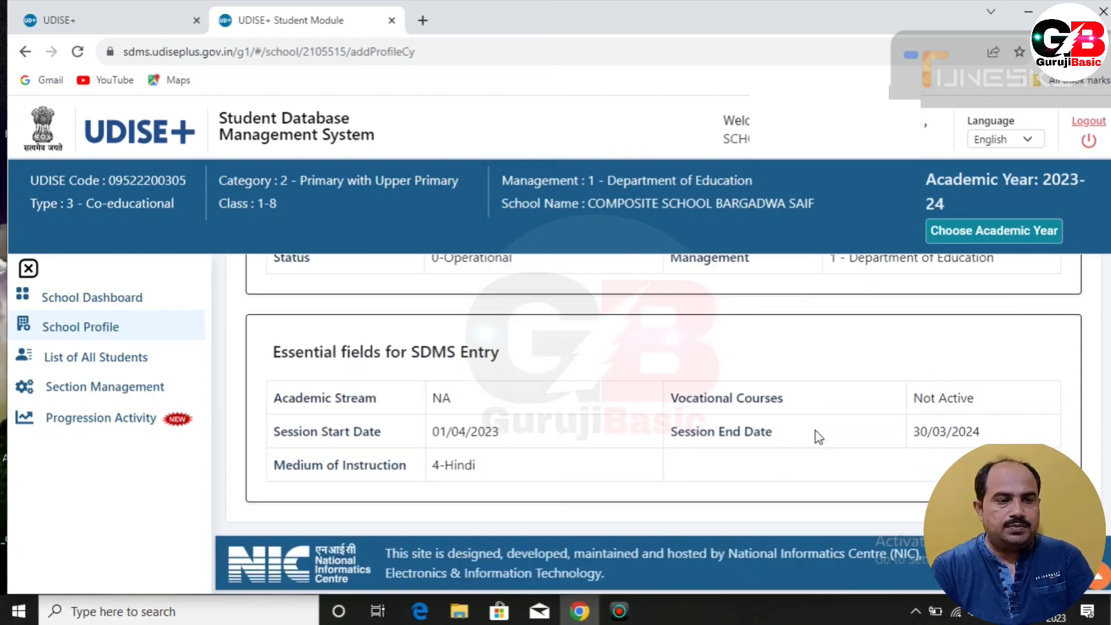
pyautogui.scroll(5, 816, 436)
pyautogui.click(95, 359)
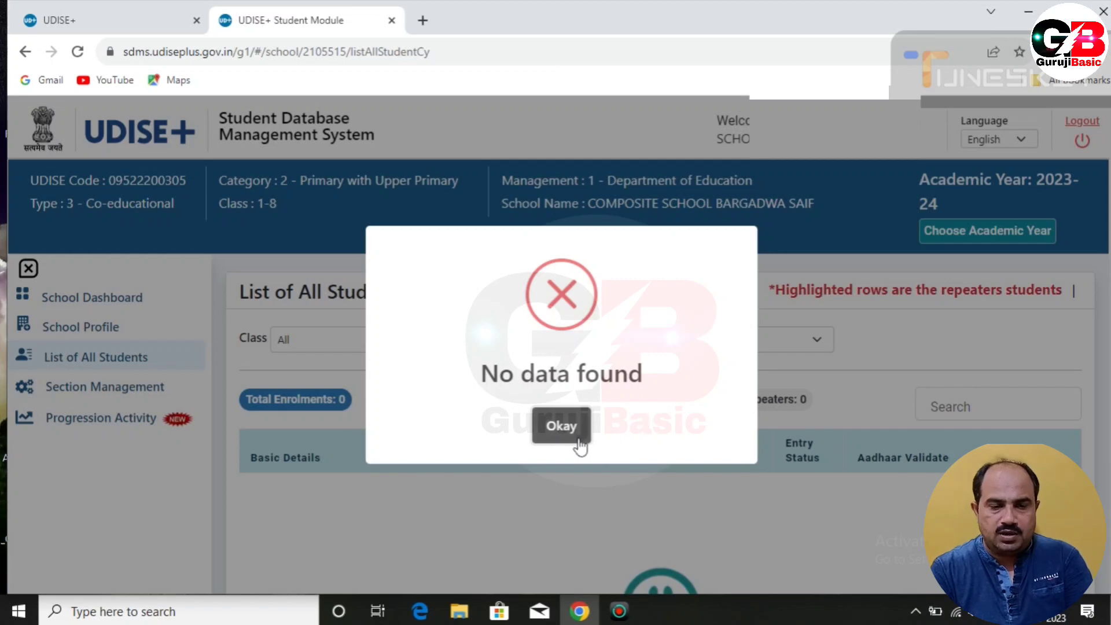
pyautogui.click(550, 427)
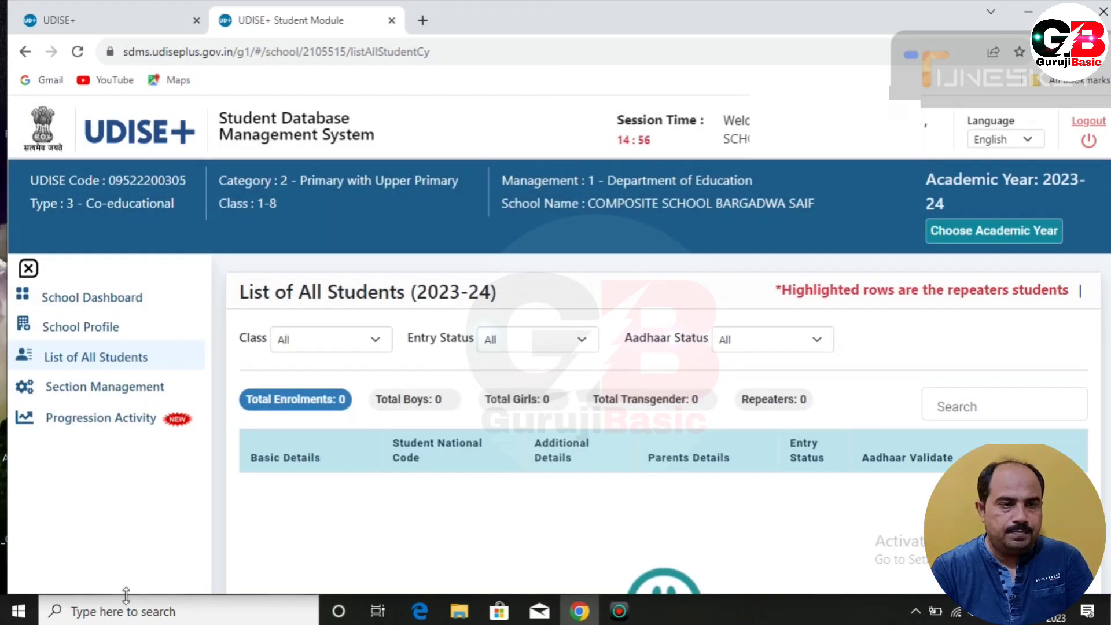
# Step: Open Section Management for 2023-24 and look through its notes, the section form and the class list
pyautogui.click(91, 391)
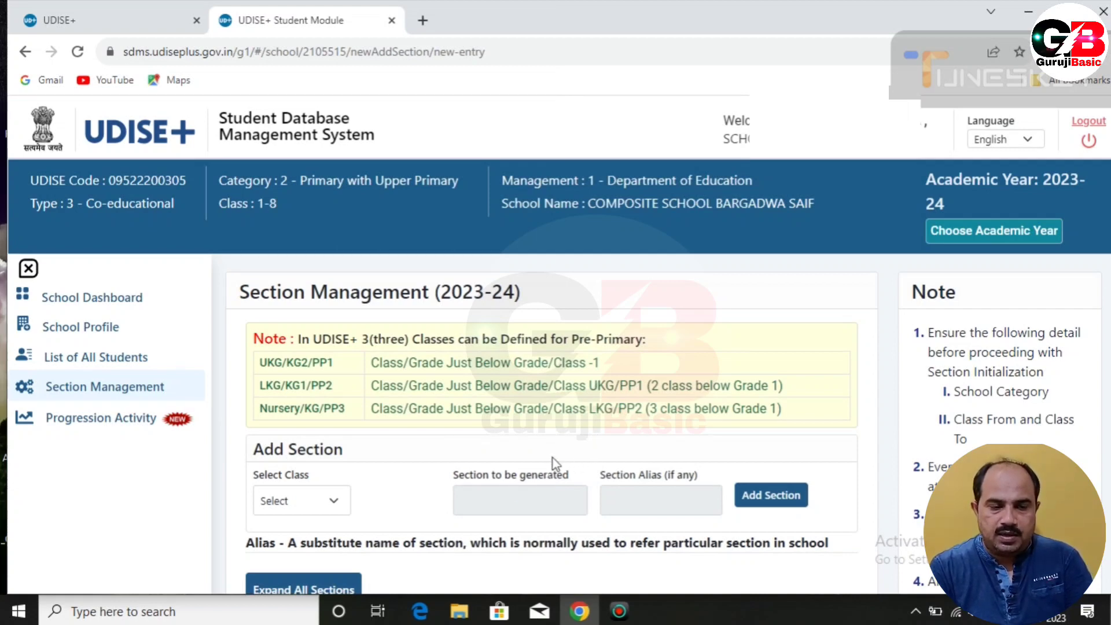
pyautogui.scroll(-3, 563, 446)
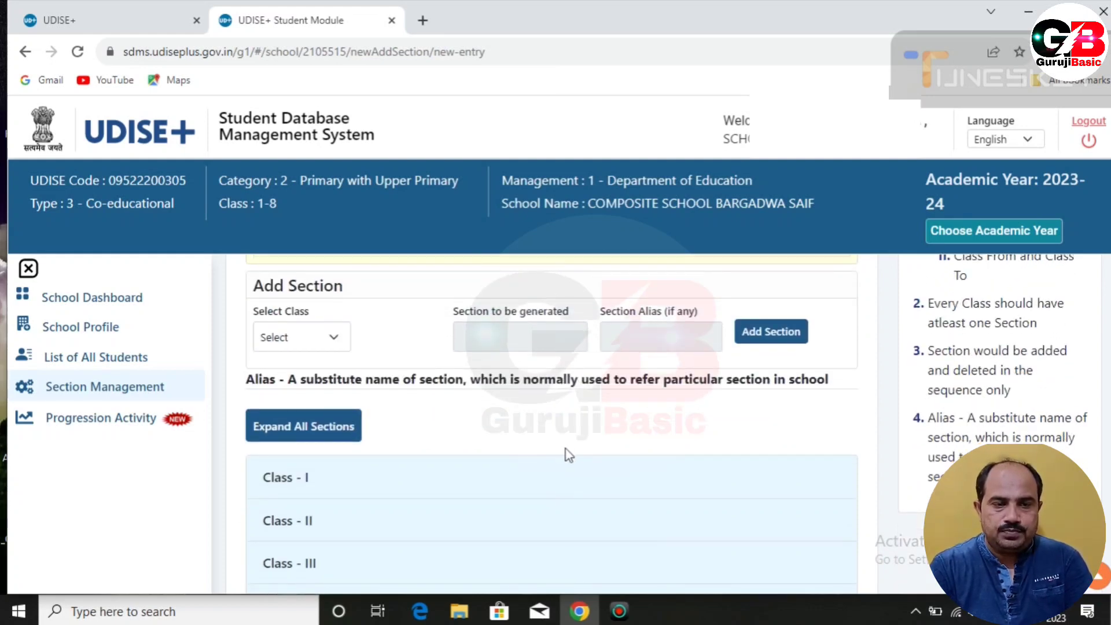
pyautogui.scroll(-5, 568, 454)
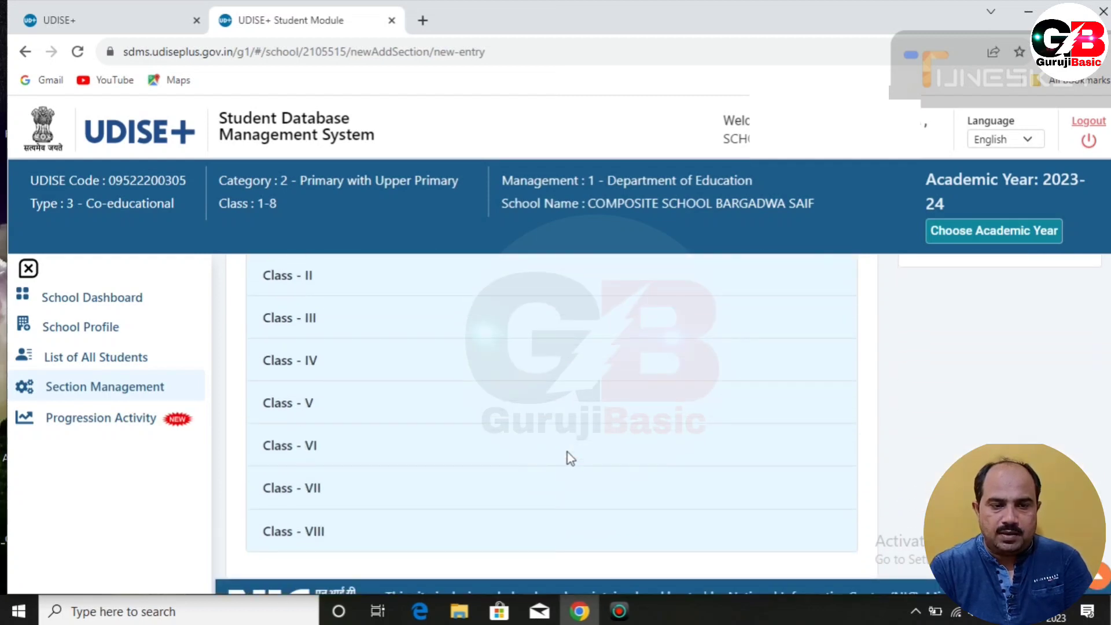
pyautogui.scroll(6, 568, 454)
pyautogui.scroll(-1, 567, 452)
pyautogui.scroll(3, 567, 452)
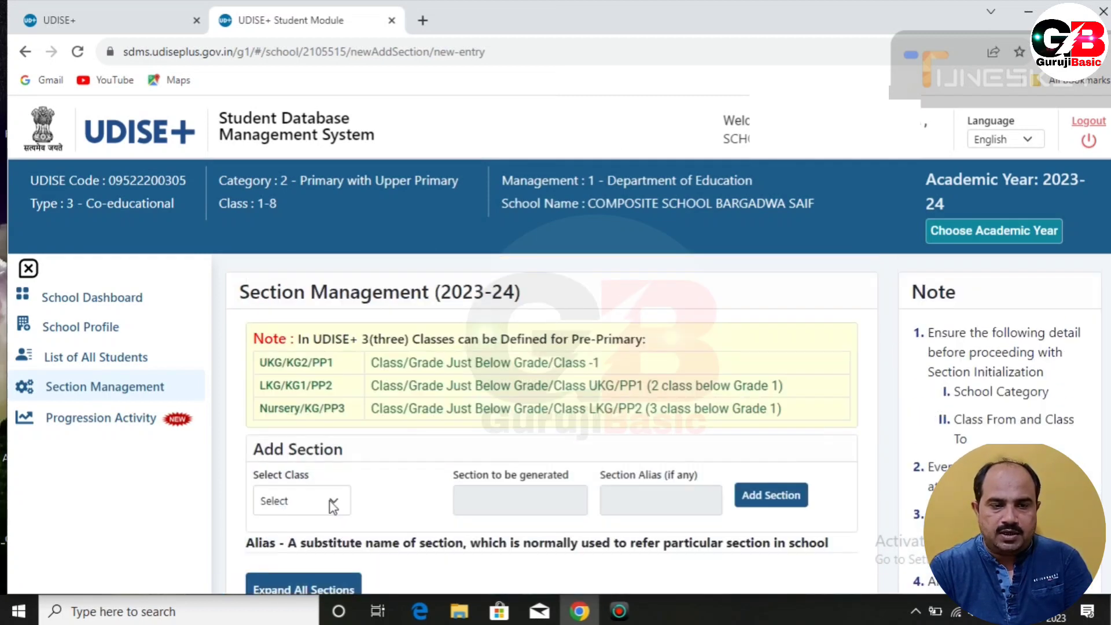
# Step: Add section B to Class I without an alias
pyautogui.click(322, 510)
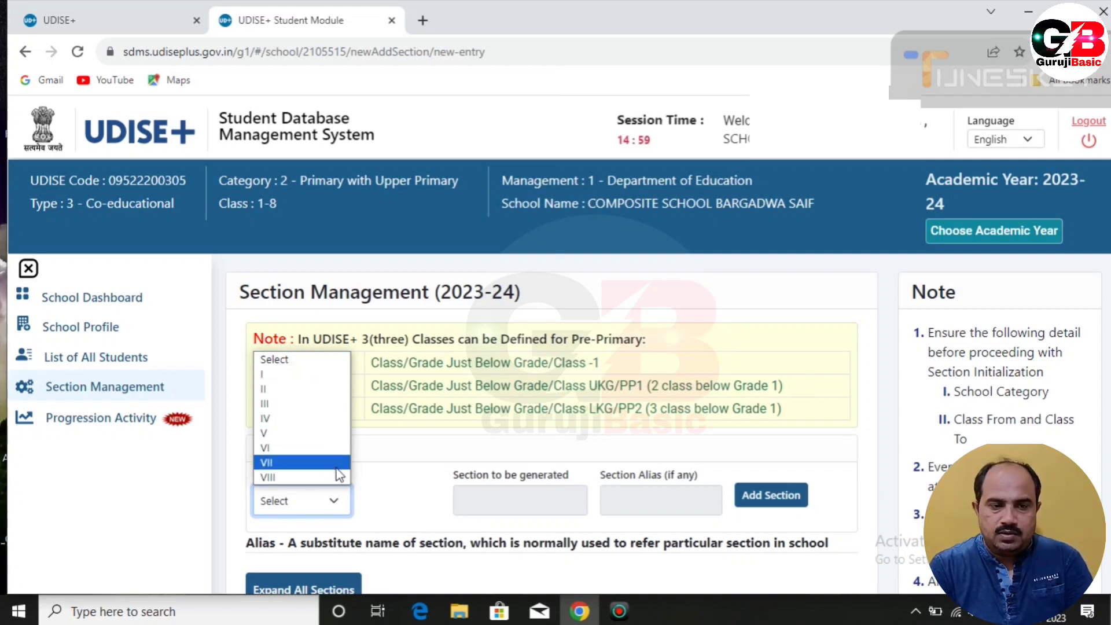
pyautogui.click(327, 374)
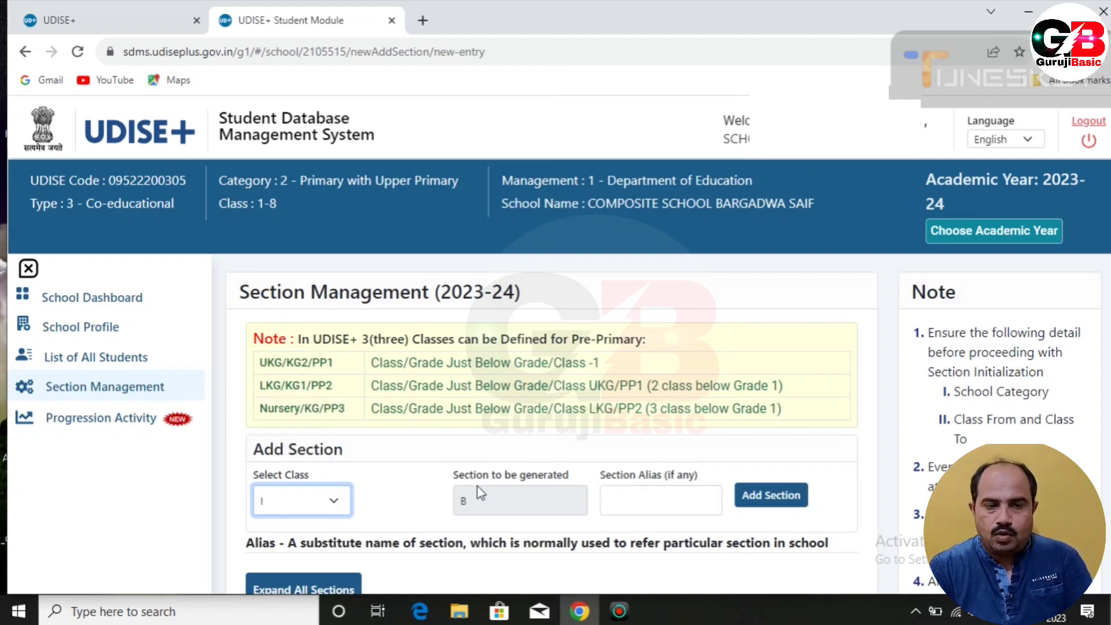
pyautogui.scroll(-3, 554, 473)
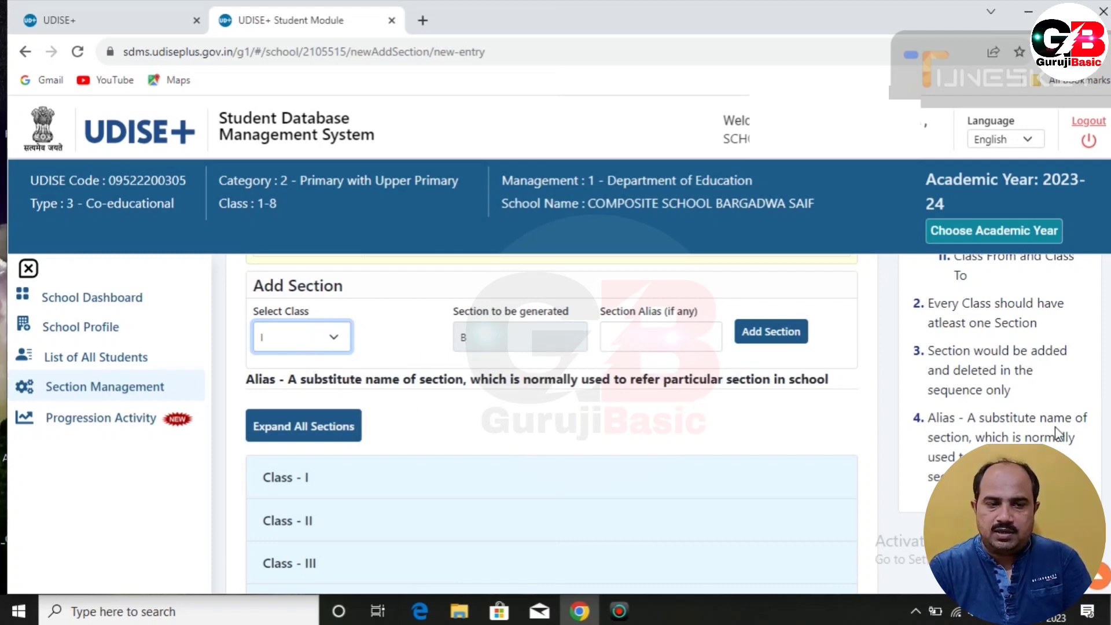
pyautogui.click(774, 335)
pyautogui.scroll(3, 502, 406)
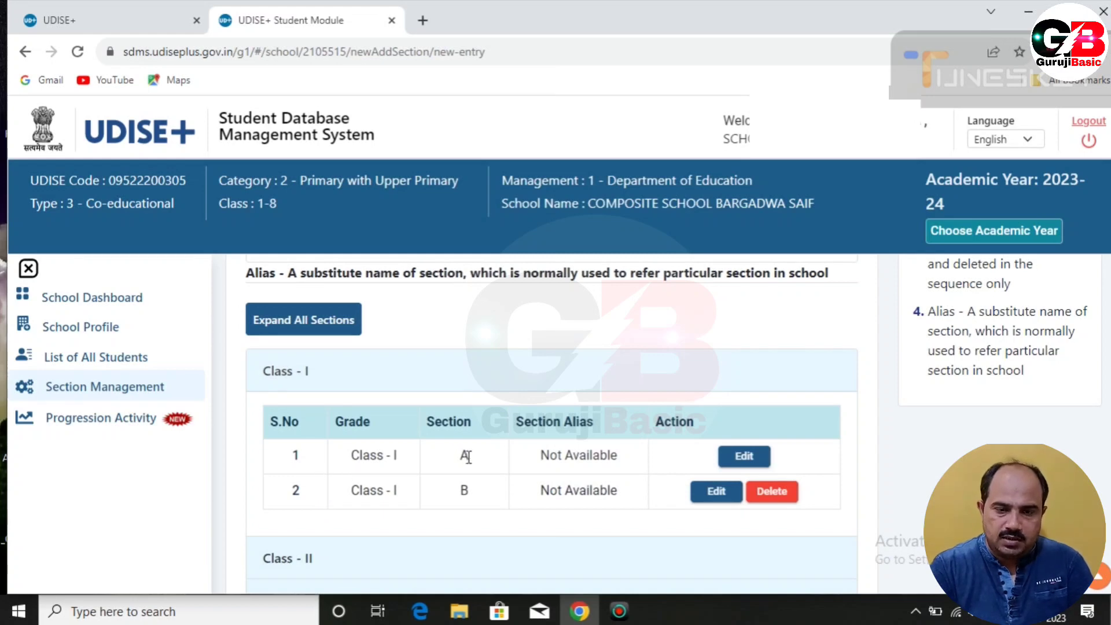
# Step: Delete section B from Class I and confirm the deletion
pyautogui.click(777, 496)
pyautogui.click(597, 384)
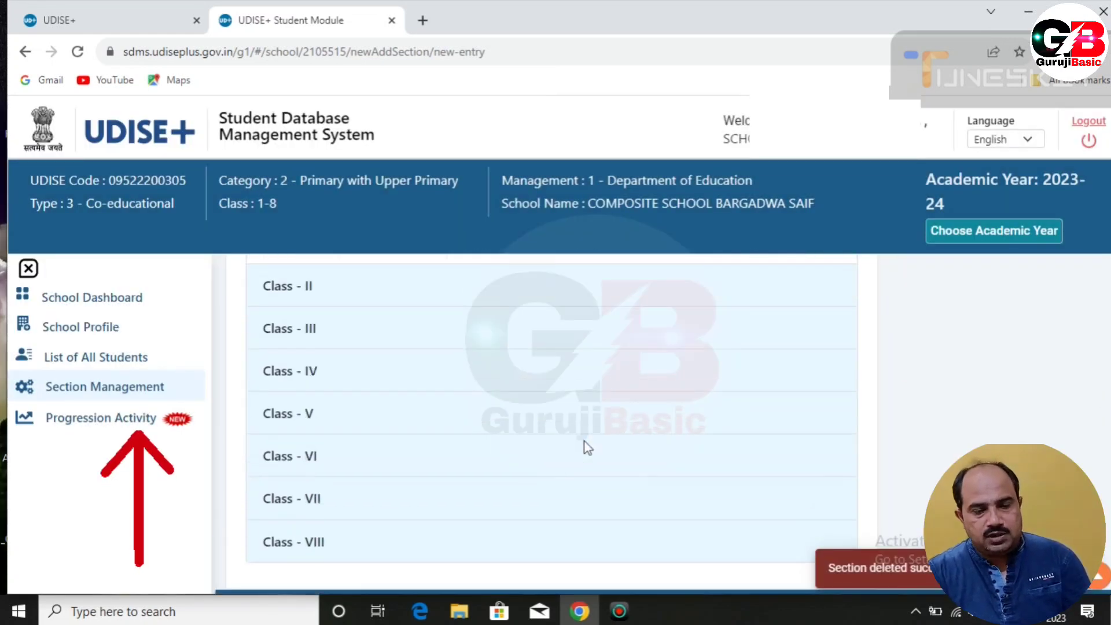
pyautogui.scroll(-2, 584, 447)
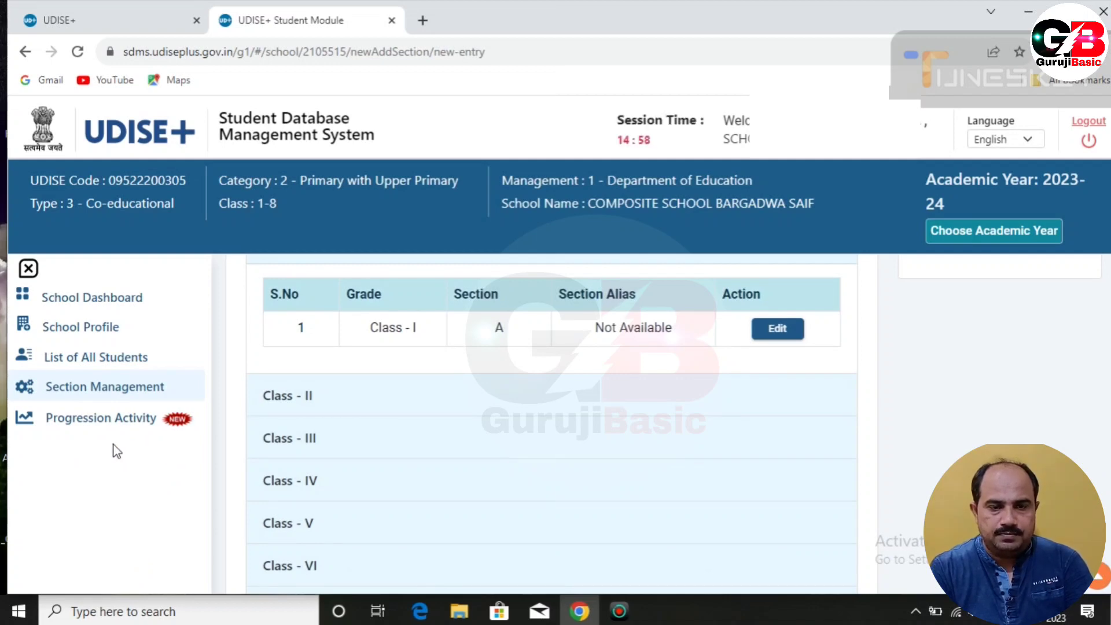
# Step: Open the Progression Module under Progression Activity and load the promotion list for Class II, section A
pyautogui.click(152, 419)
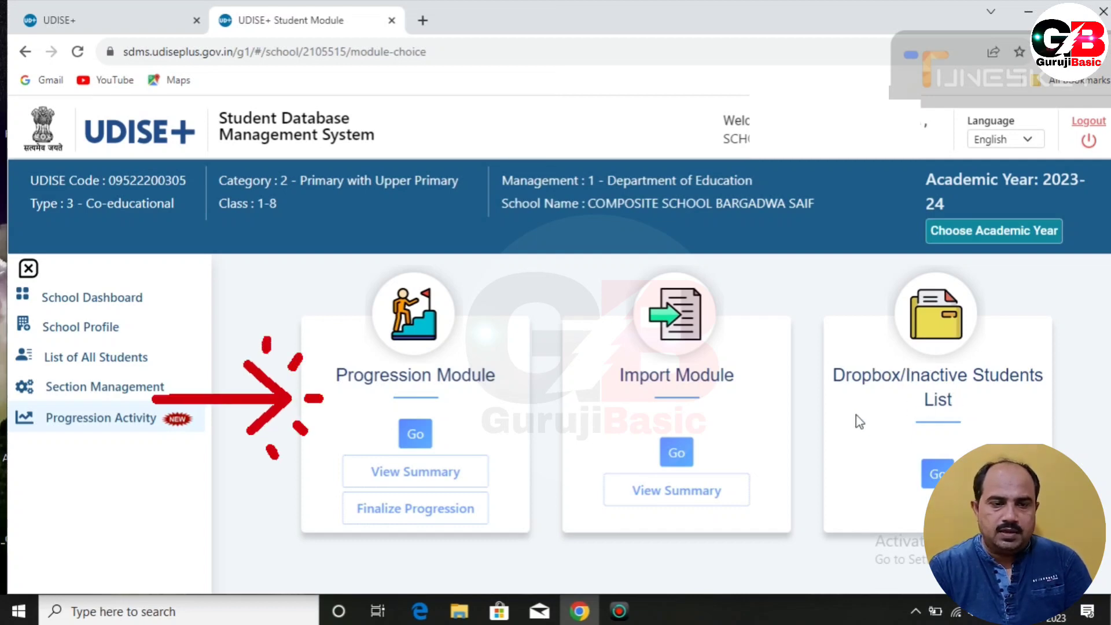
pyautogui.click(413, 435)
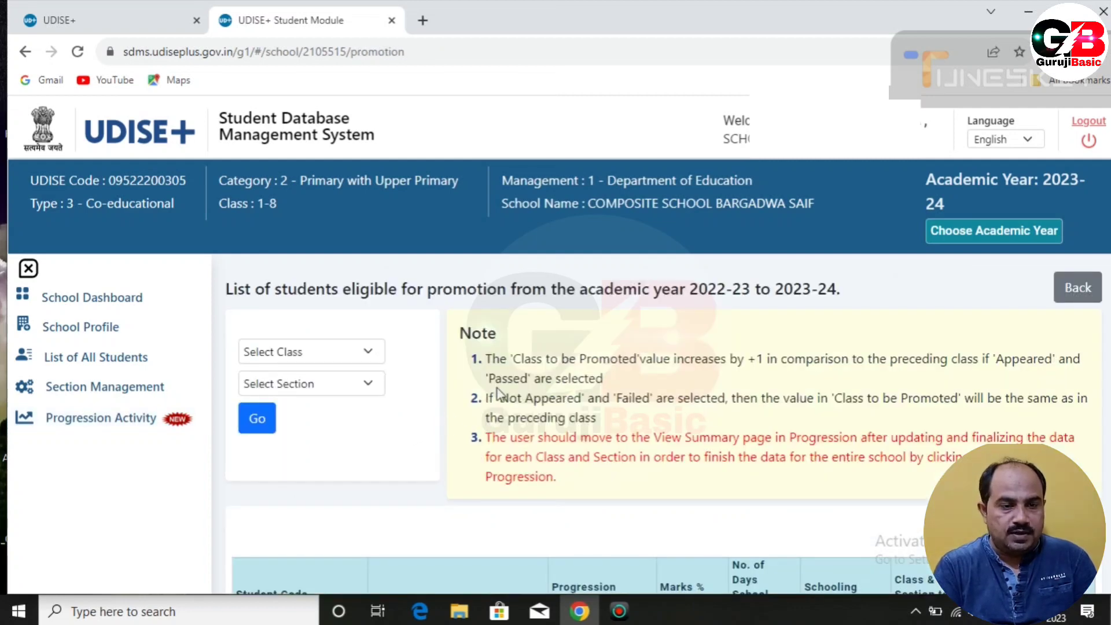
pyautogui.click(331, 351)
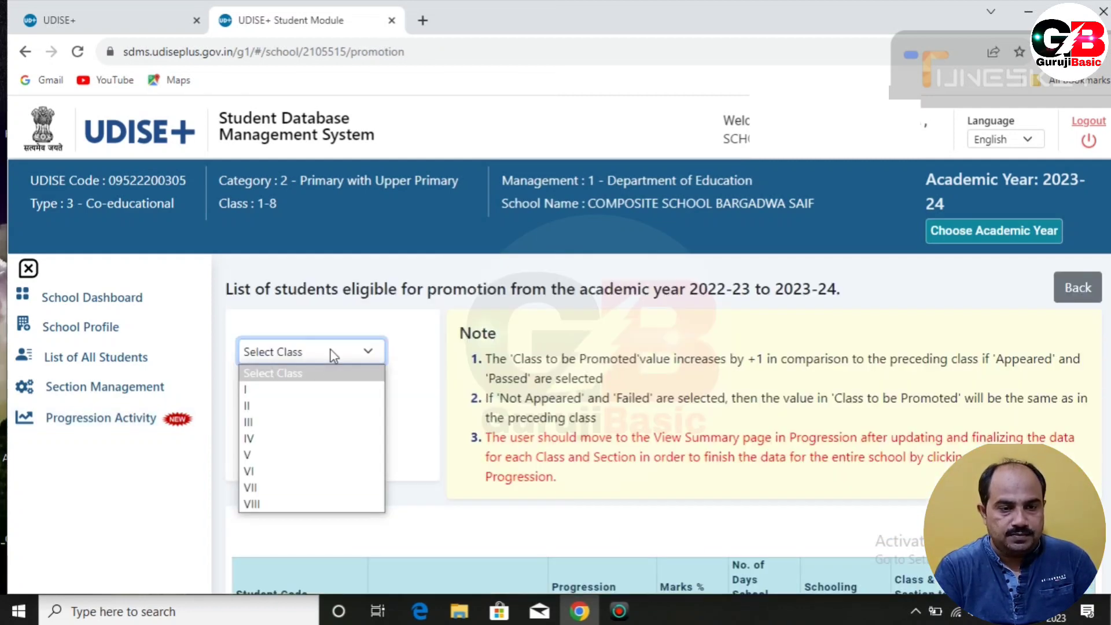
pyautogui.click(249, 406)
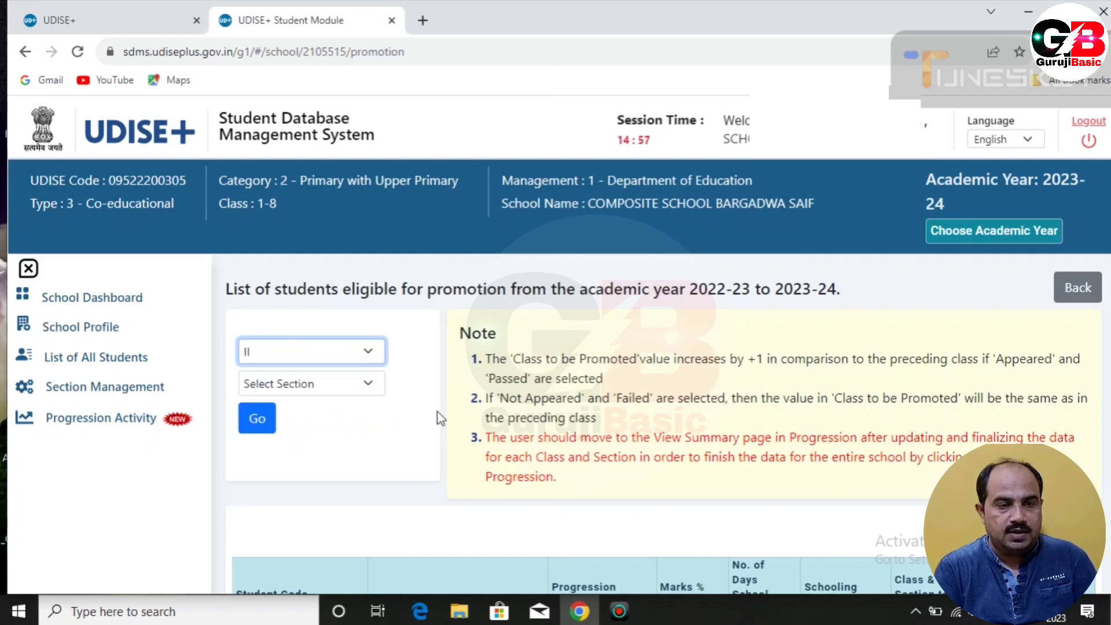
pyautogui.click(252, 415)
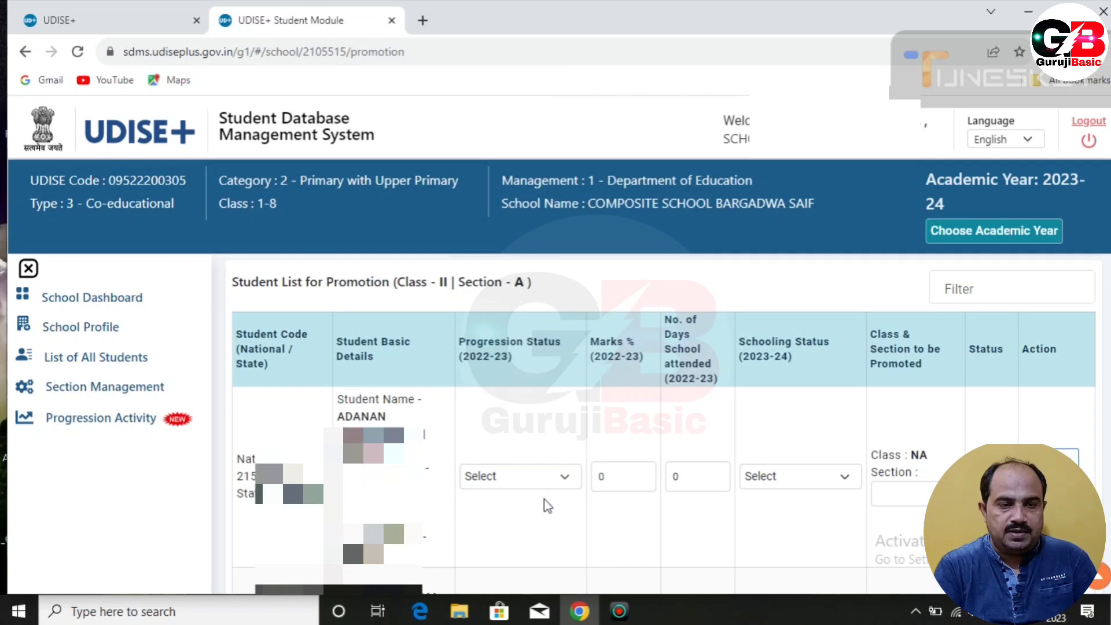
# Step: Examine the available progression status and schooling status options for the first student in the Class II list
pyautogui.click(548, 473)
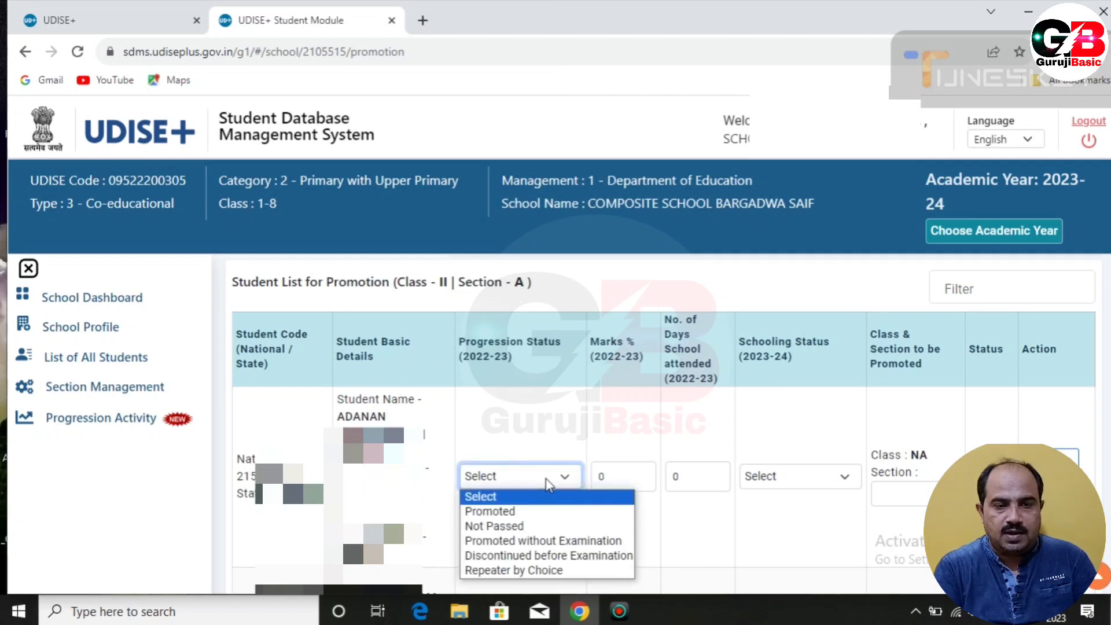
pyautogui.click(521, 425)
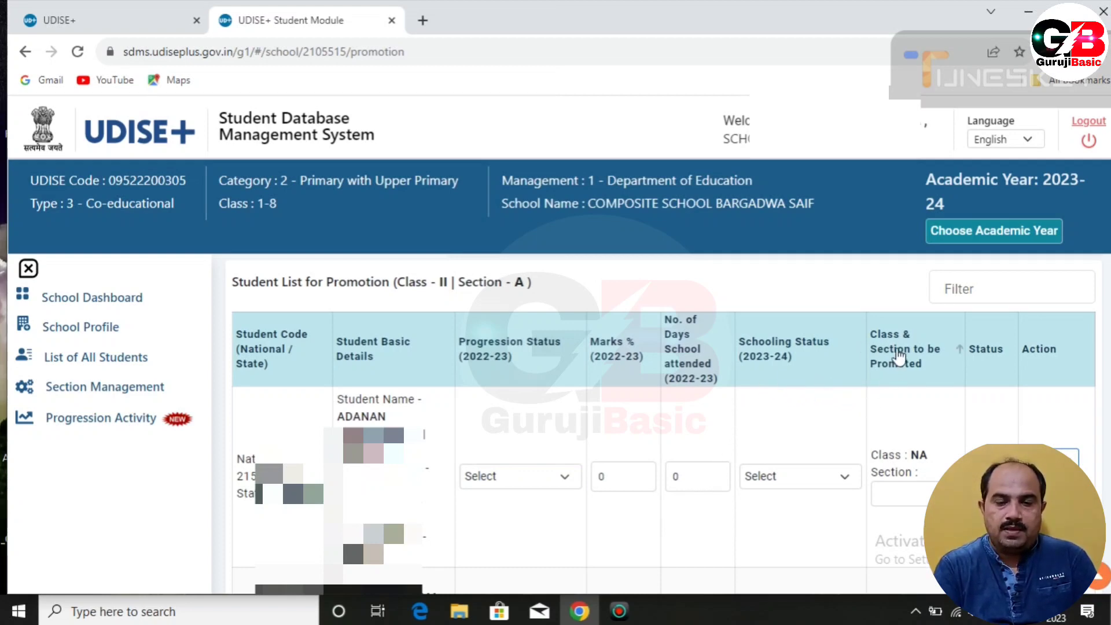
pyautogui.click(830, 483)
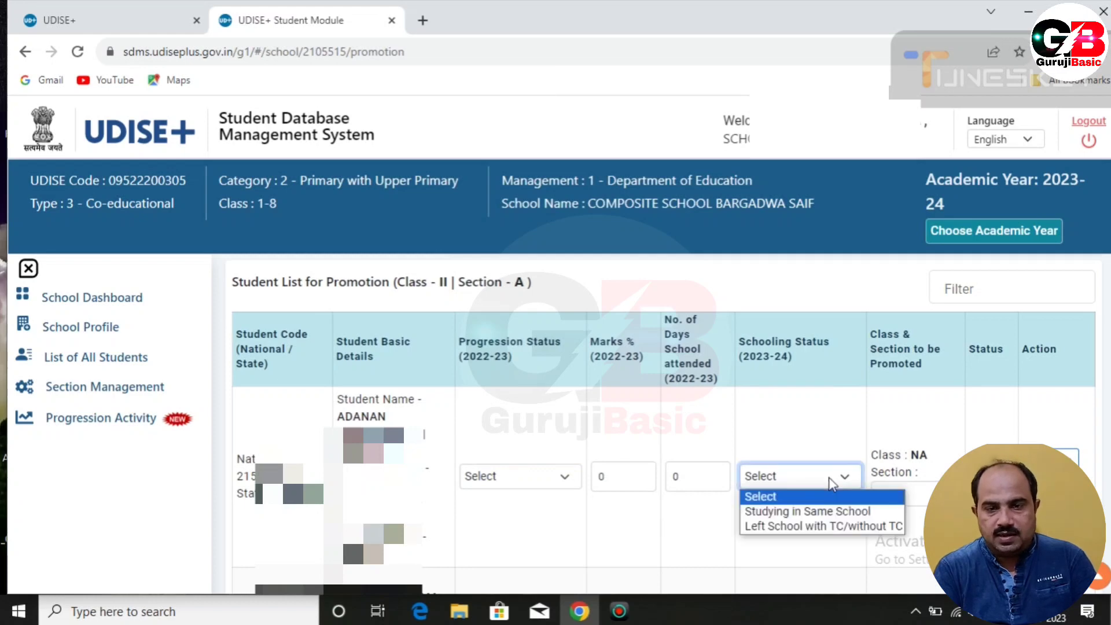
pyautogui.click(806, 418)
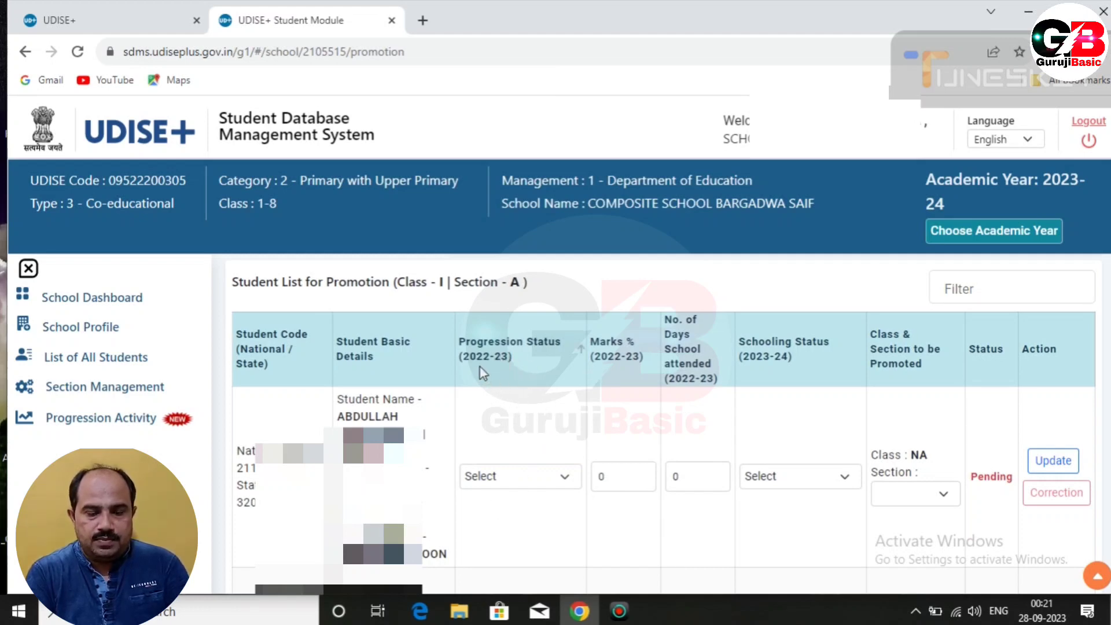
# Step: Set the 2022-23 progression status of the first student in the Class I, section A list to Promoted
pyautogui.click(522, 482)
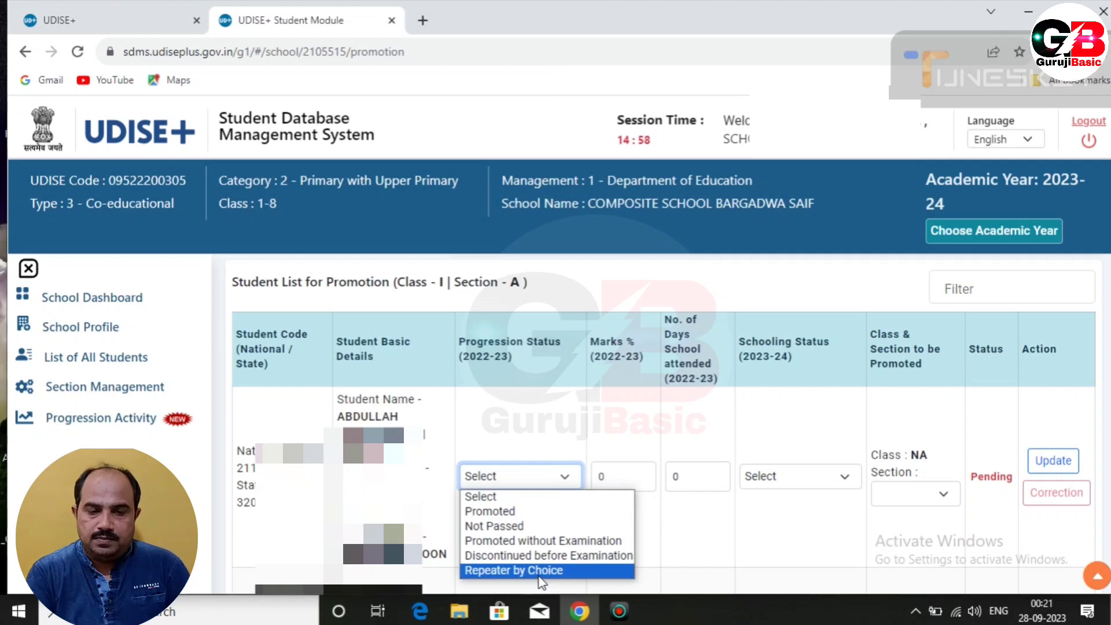
pyautogui.click(523, 512)
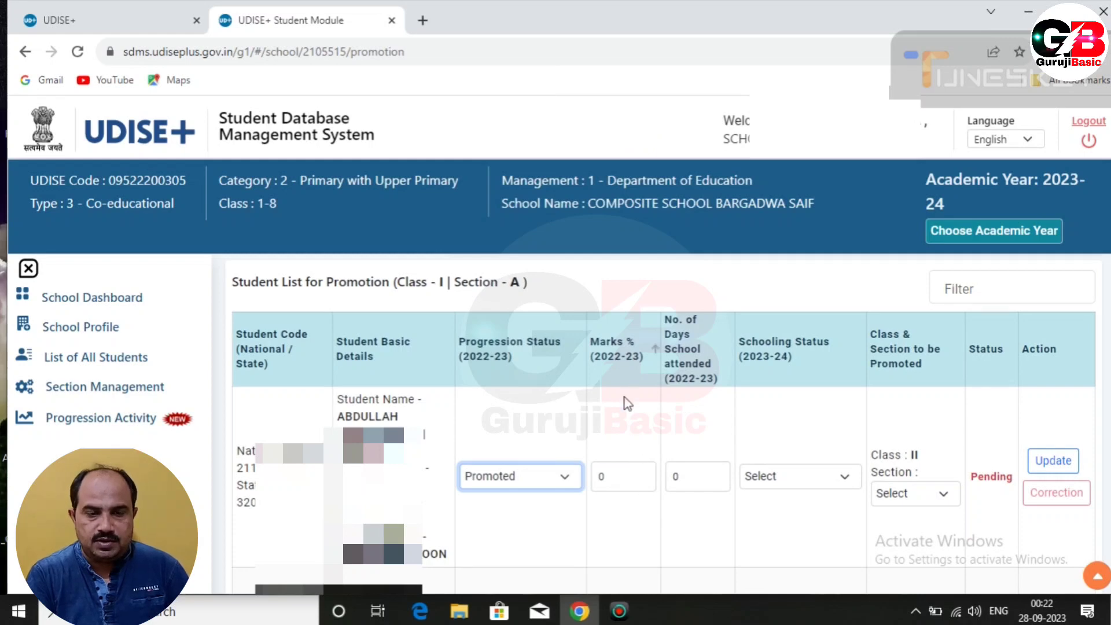
# Step: Enter 56 as the first Class I student's 2022-23 marks percentage and 190 as the number of days attended
pyautogui.click(622, 480)
pyautogui.press('BackSpace')
pyautogui.write('56')
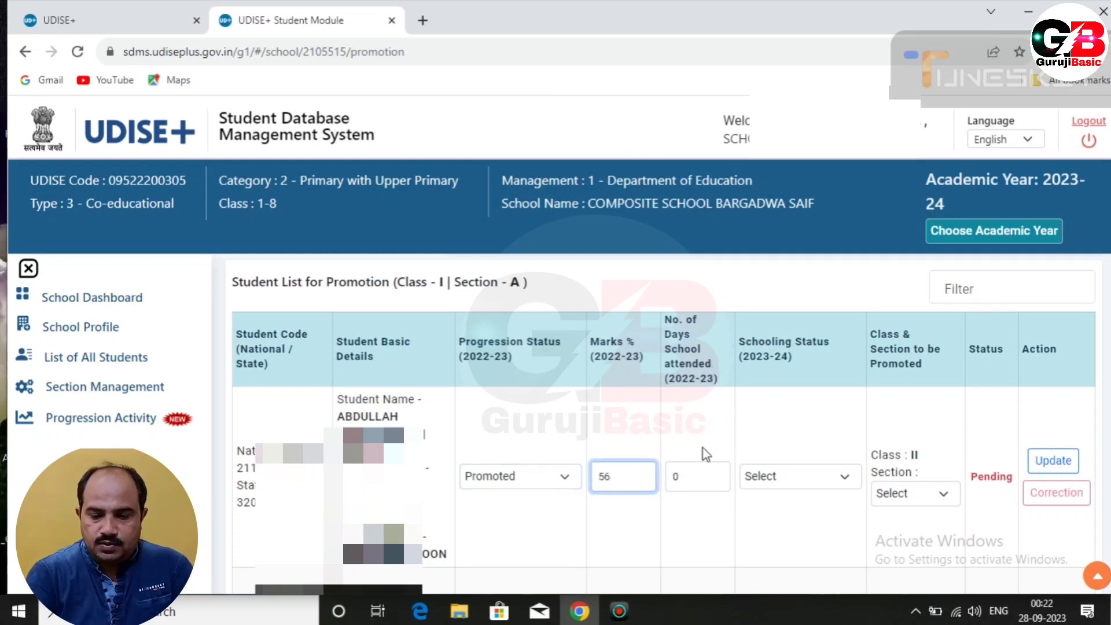
pyautogui.click(696, 481)
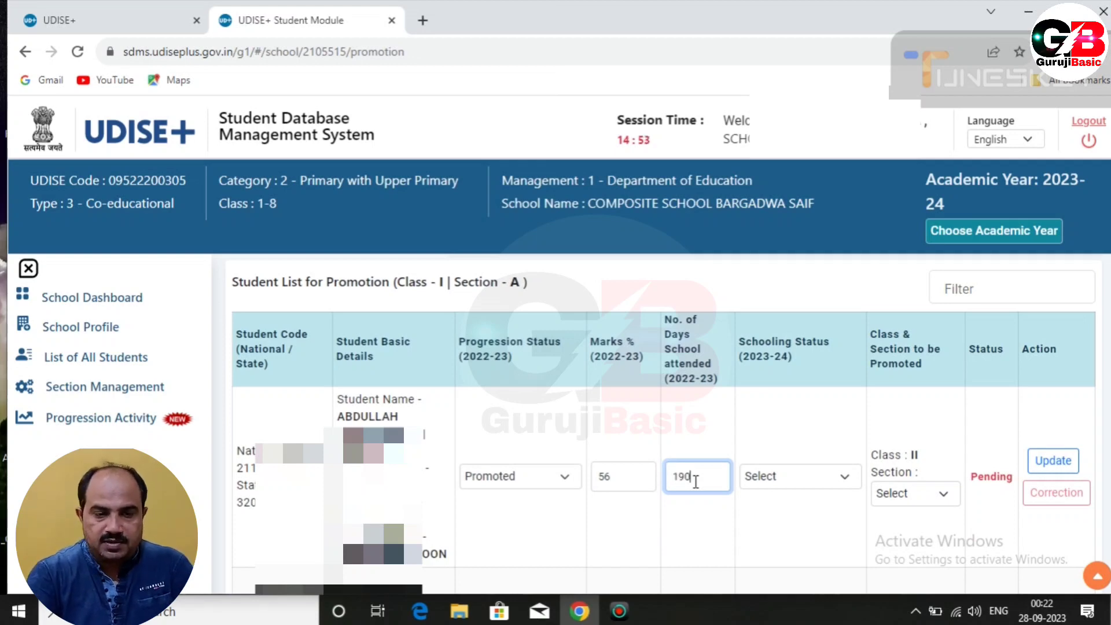
# Step: Set the first student's schooling status to Studying in Same School and the promoted section to A, and update the record
pyautogui.click(818, 483)
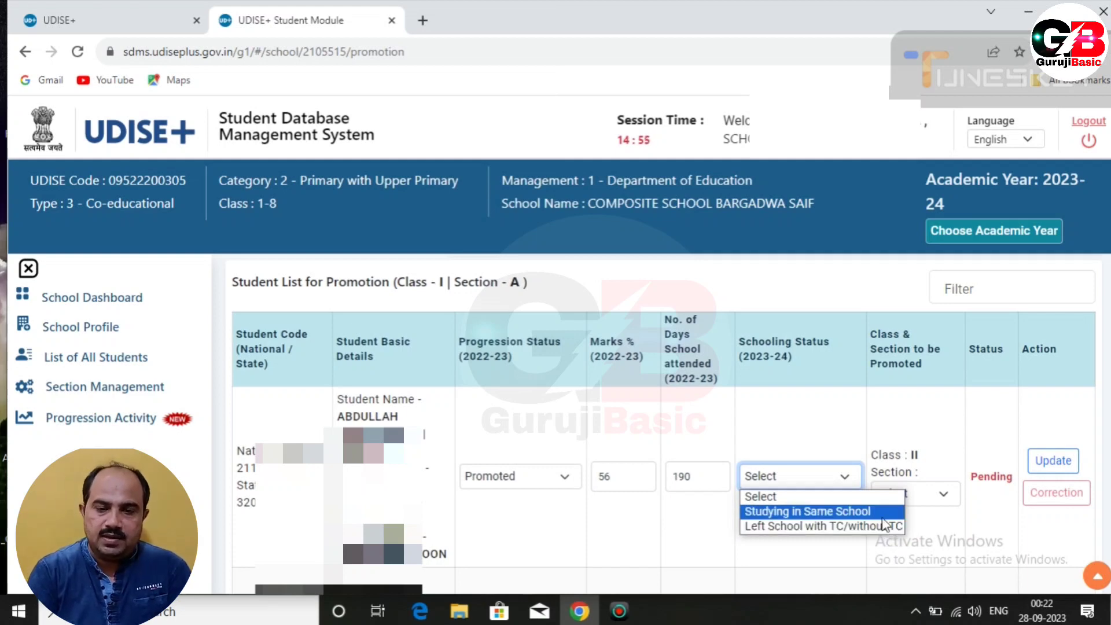
pyautogui.click(814, 511)
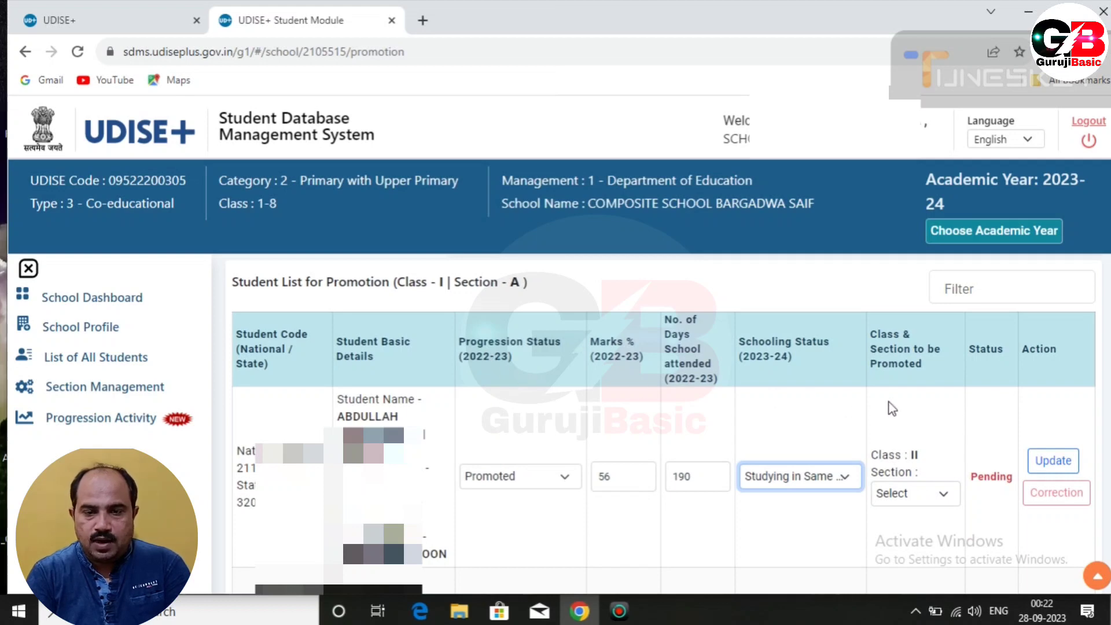
pyautogui.click(924, 494)
pyautogui.click(891, 527)
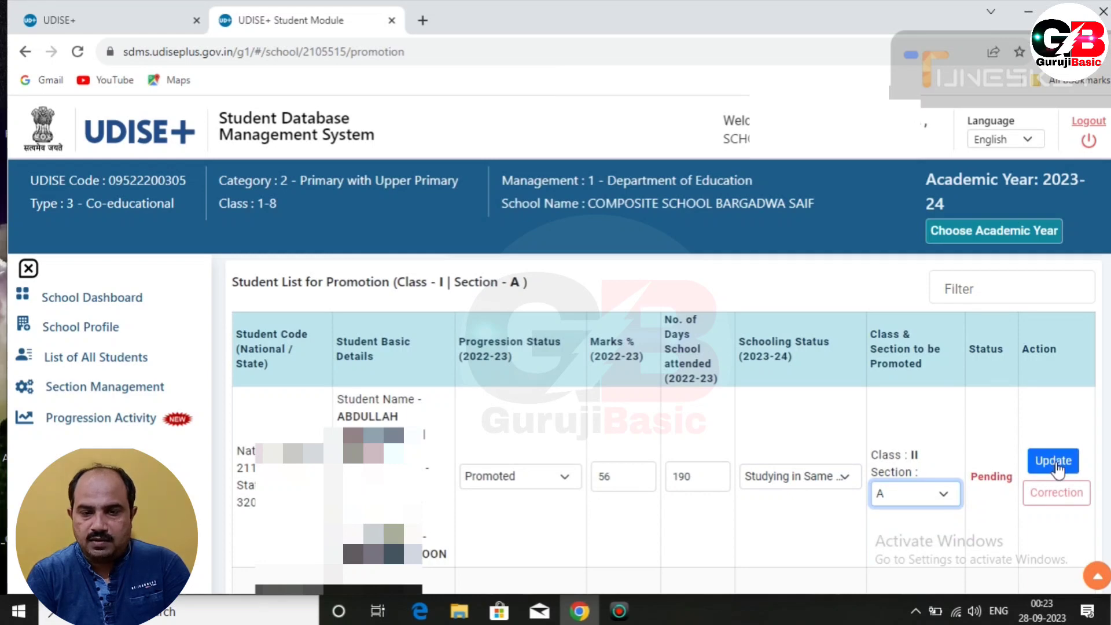
pyautogui.click(1054, 463)
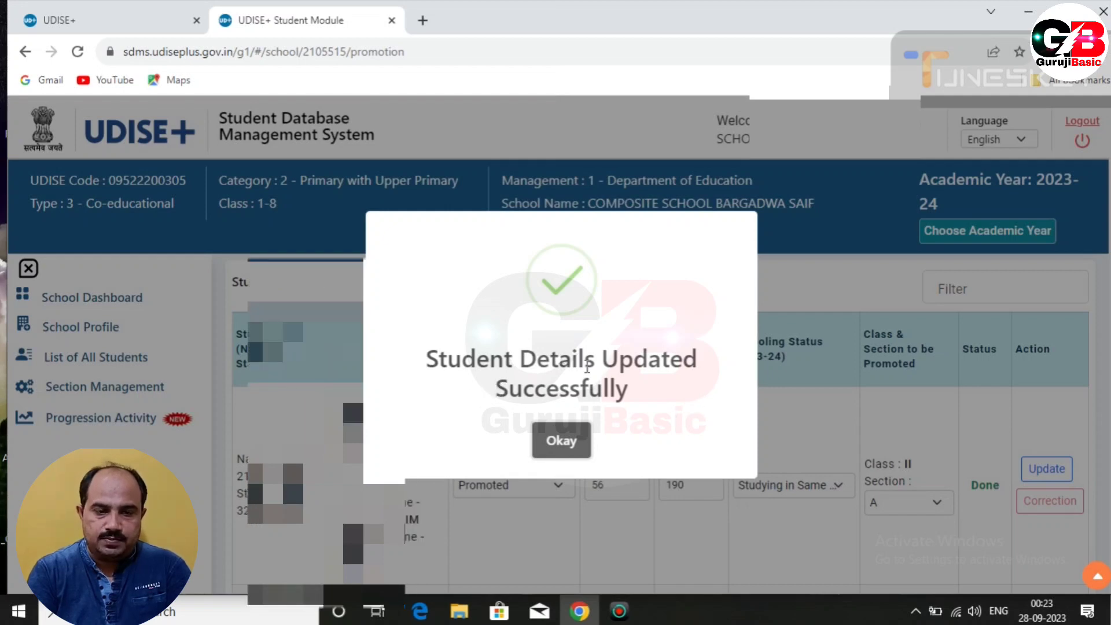
pyautogui.click(565, 445)
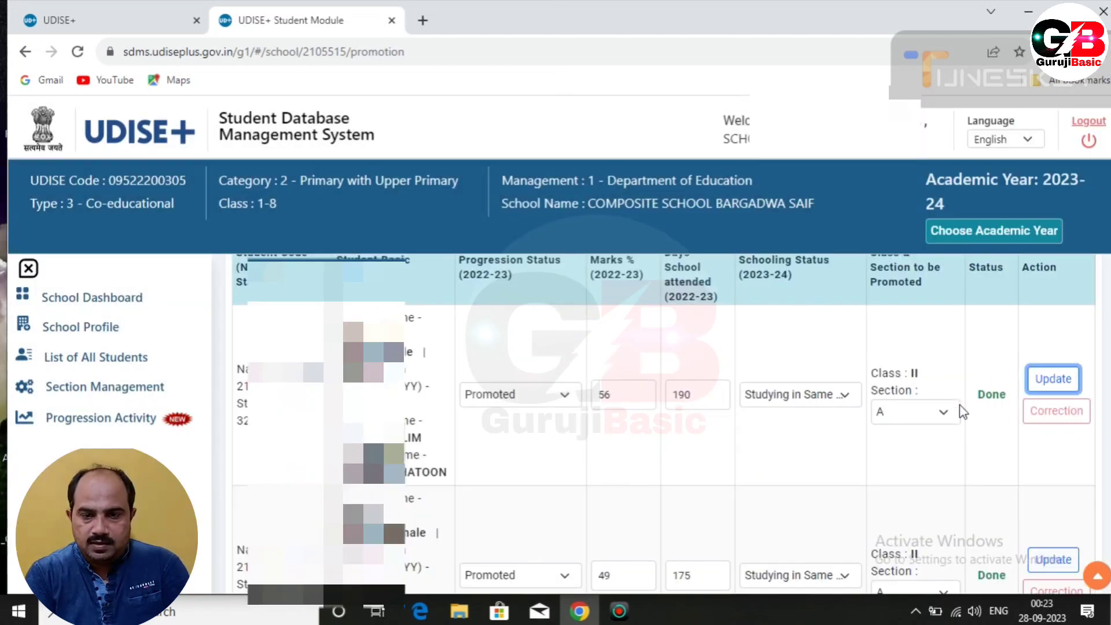
# Step: Show 100 students per page in the Class I, section A promotion list
pyautogui.scroll(-3, 972, 429)
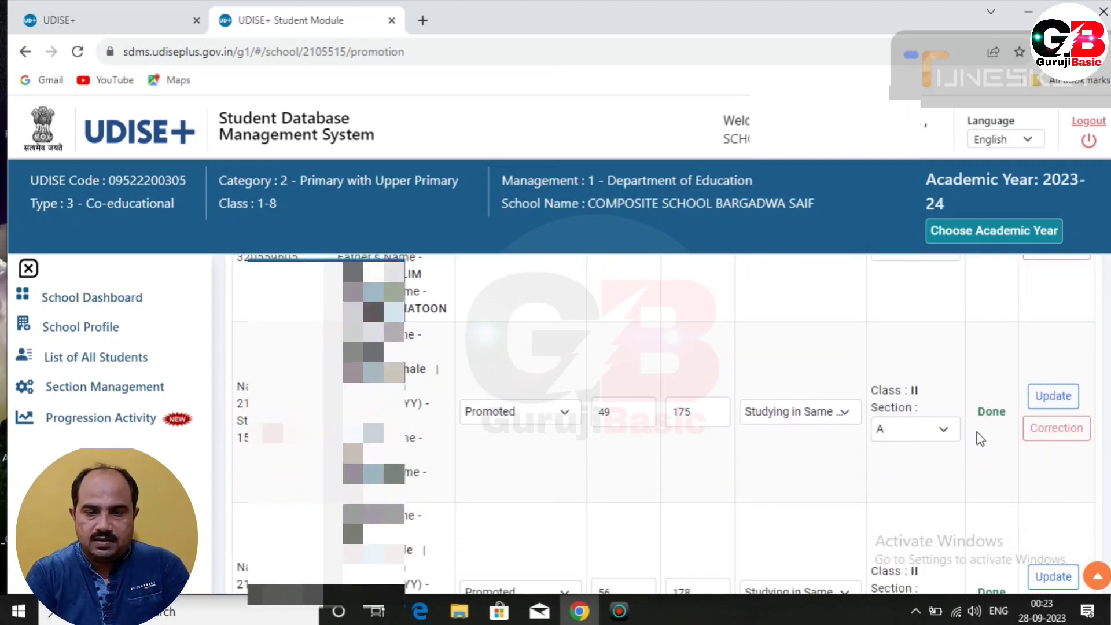
pyautogui.scroll(-5, 979, 438)
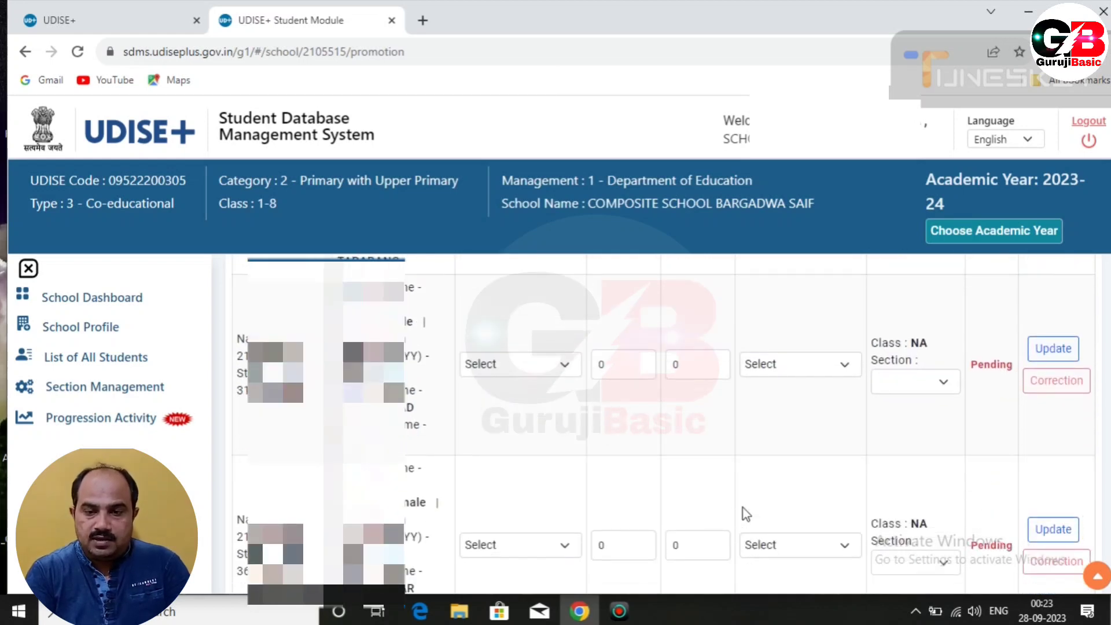
pyautogui.scroll(-3, 743, 508)
pyautogui.scroll(3, 743, 508)
pyautogui.scroll(-3, 743, 508)
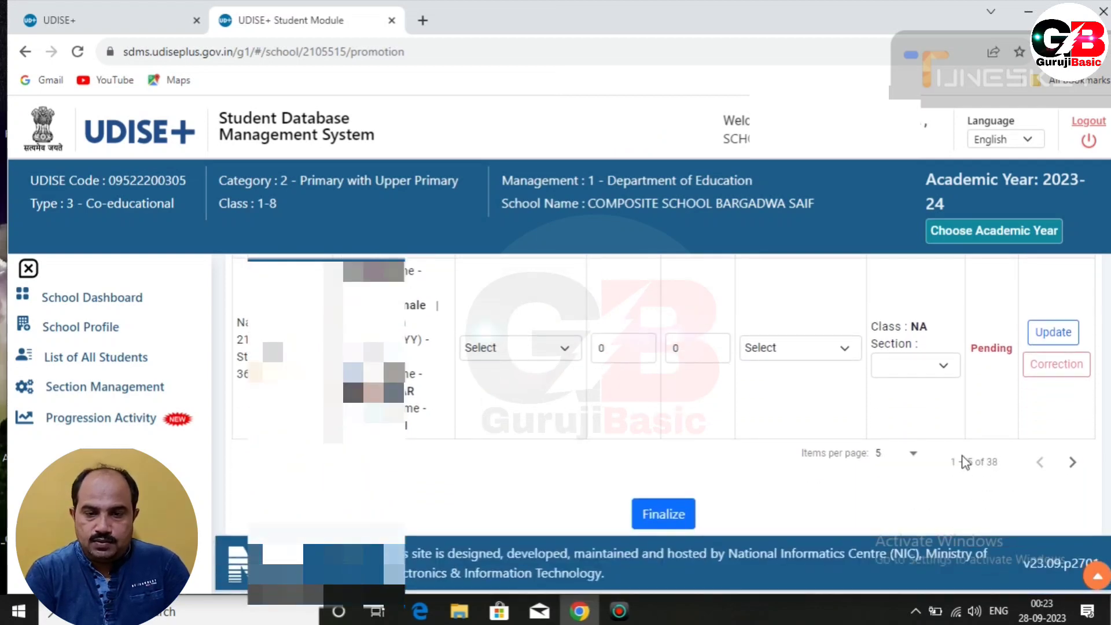
pyautogui.click(913, 453)
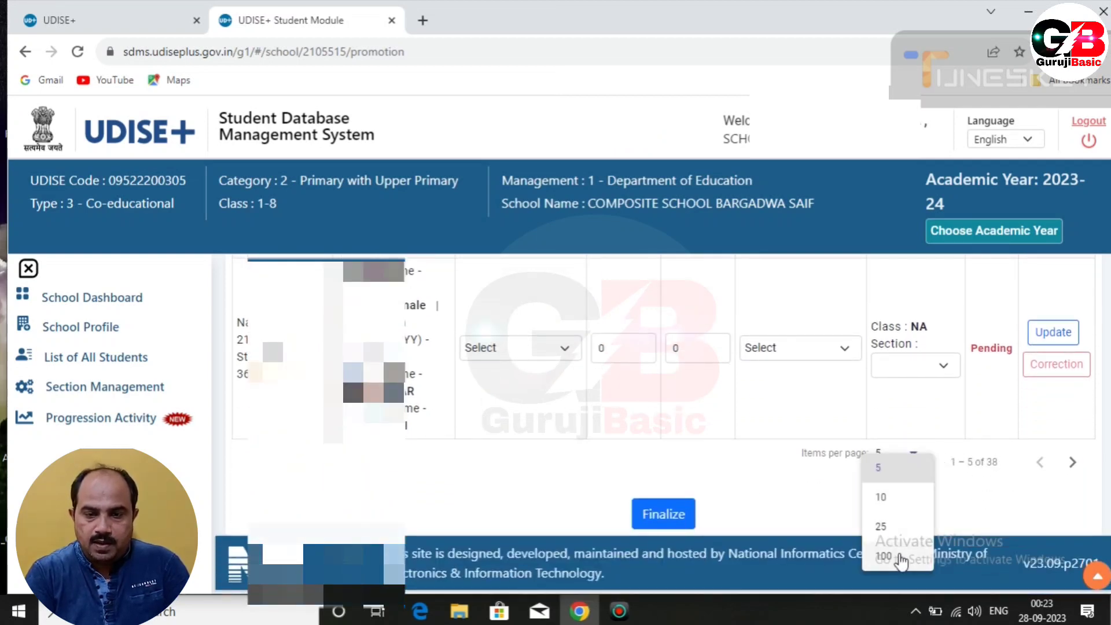
pyautogui.click(899, 556)
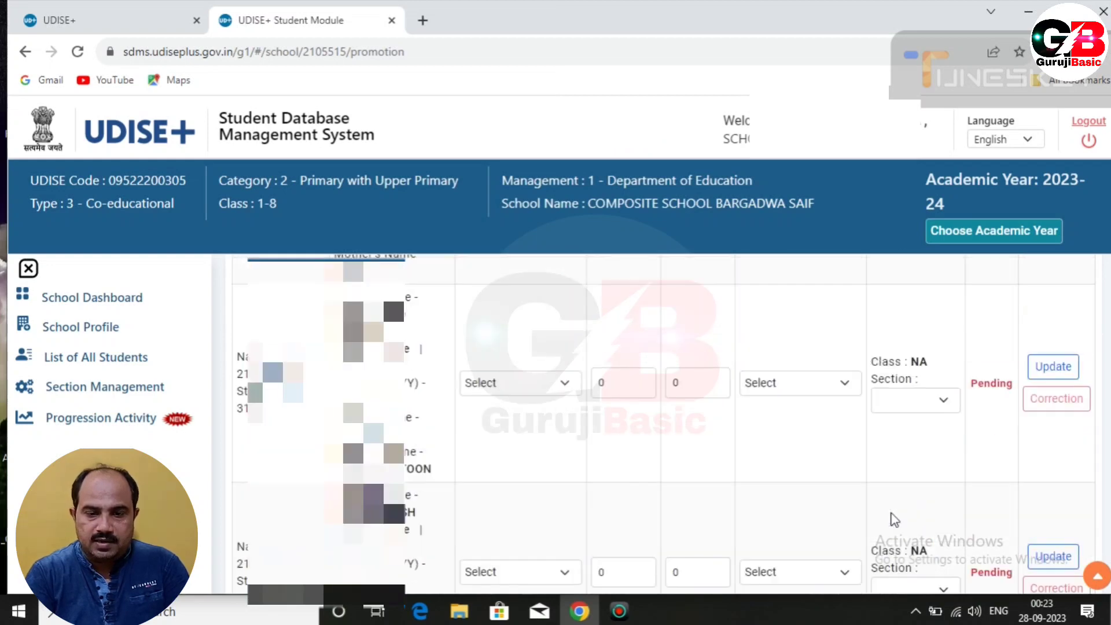
# Step: Examine how the progression entries are filled in for the discontinued student who left school in the Class I list
pyautogui.scroll(-5, 763, 510)
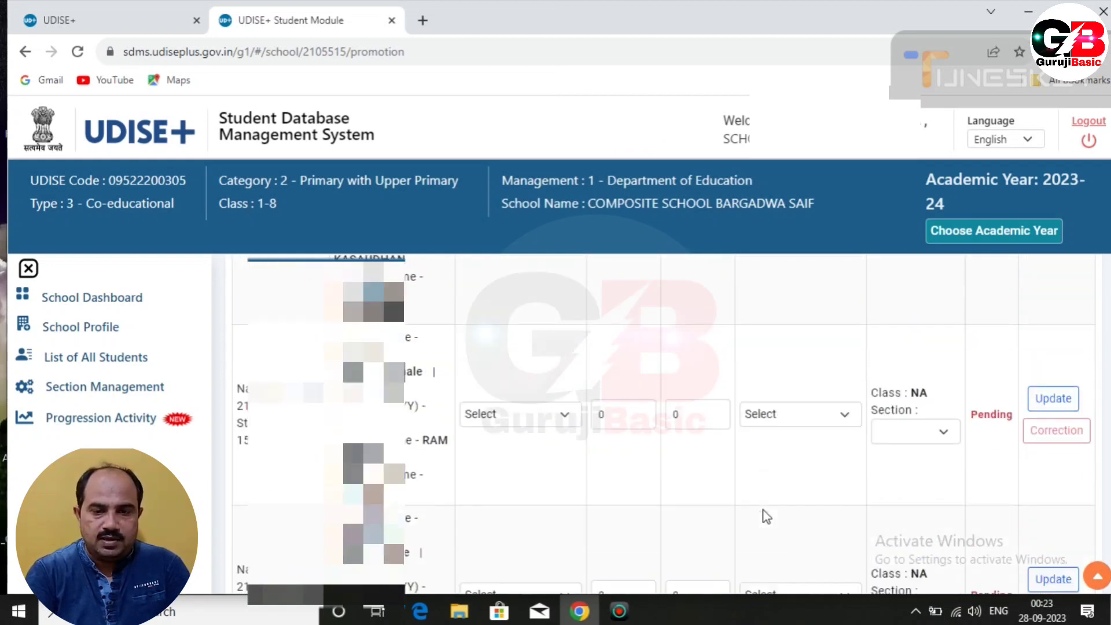
pyautogui.scroll(-7, 793, 435)
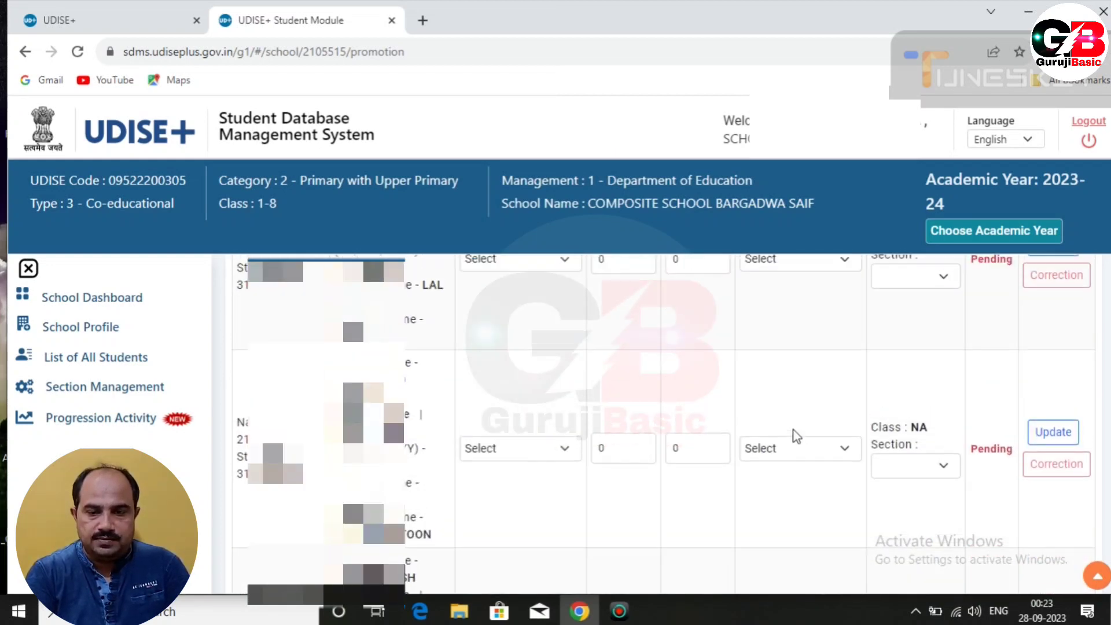
pyautogui.scroll(4, 793, 431)
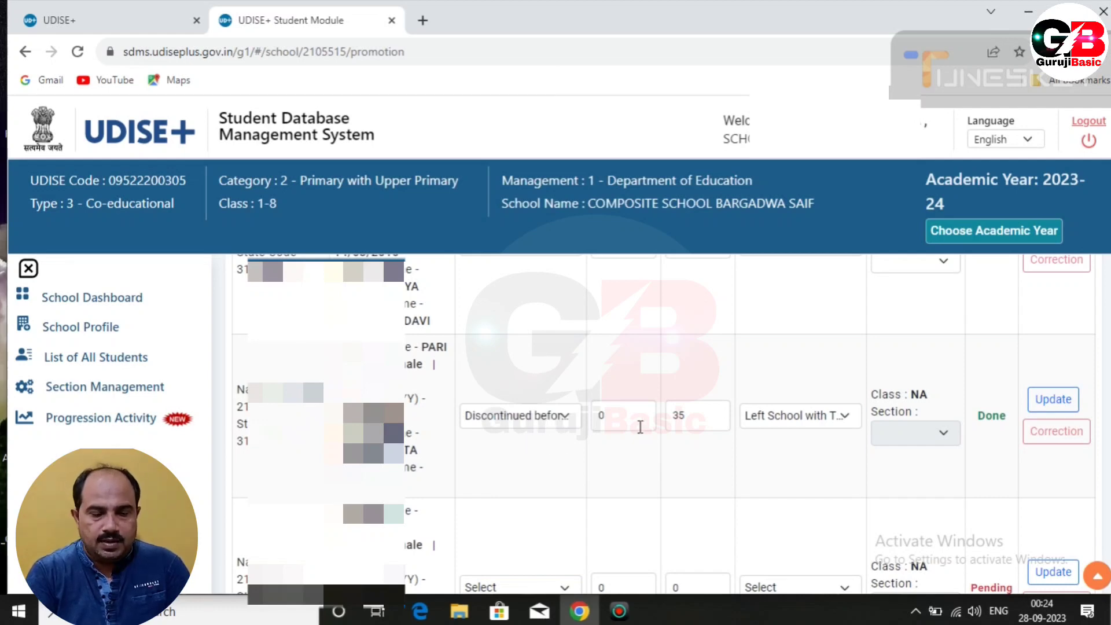
pyautogui.scroll(-1, 639, 429)
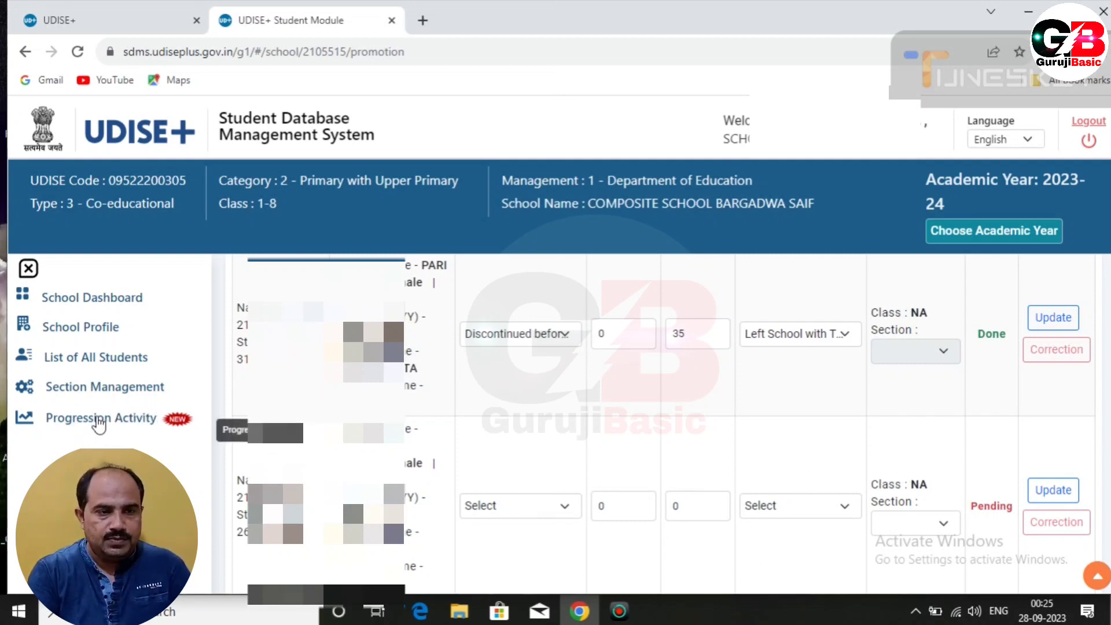
# Step: Open the Progression Module's summary from Progression Activity and review the 2022-23 students' promotion details
pyautogui.click(99, 424)
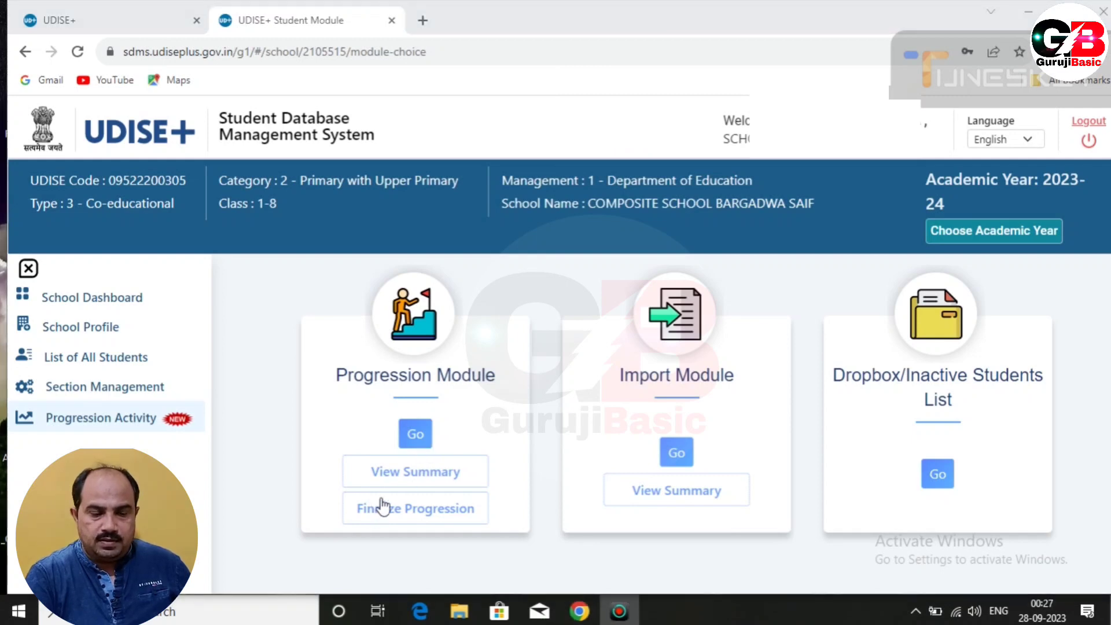
pyautogui.click(412, 485)
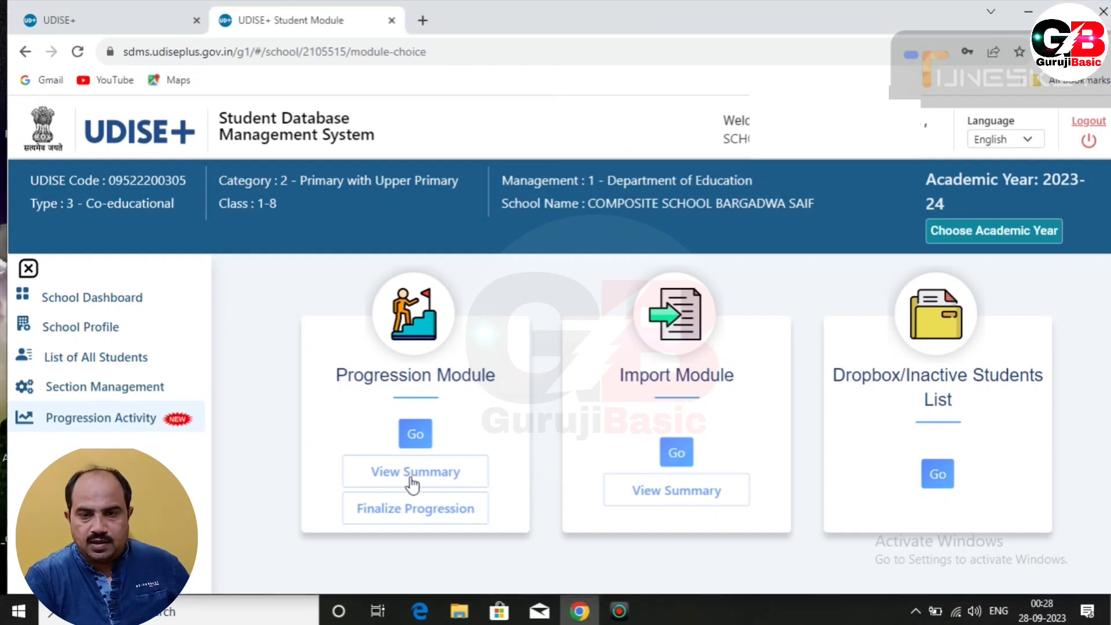
pyautogui.click(412, 485)
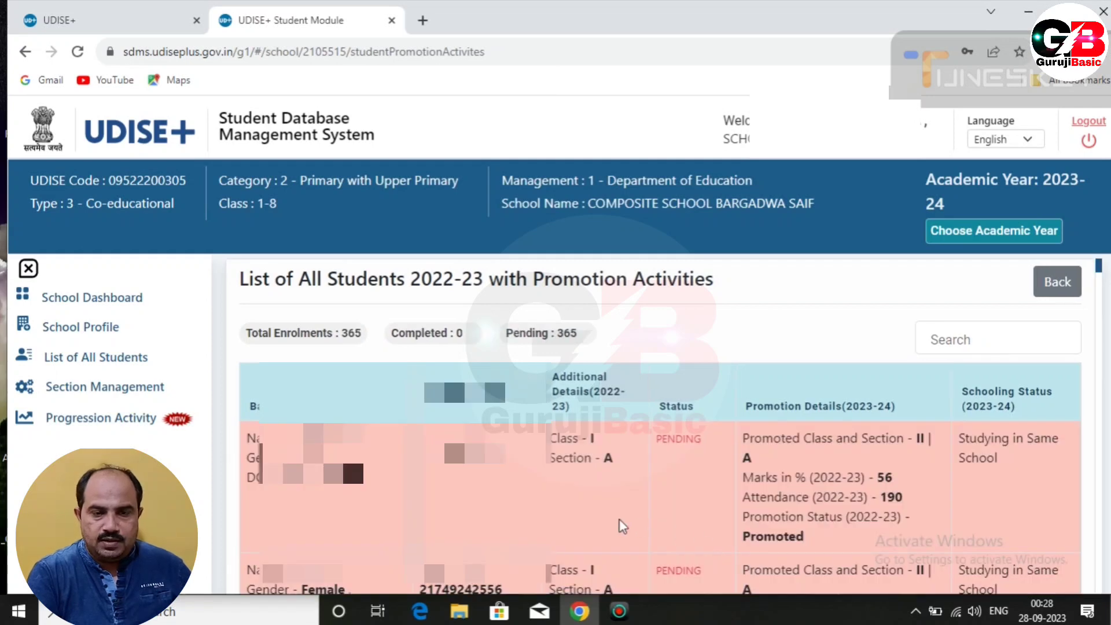
pyautogui.scroll(-2, 570, 501)
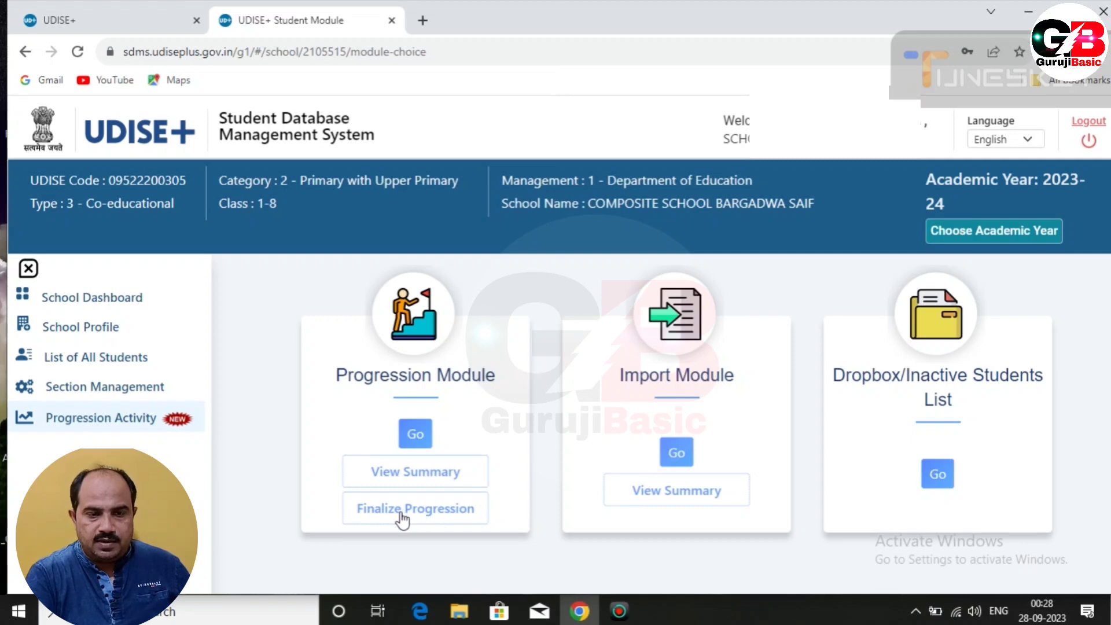
# Step: Review the Finalize Progression conditions for 2022-23 without submitting, and return to the Progression Activity modules
pyautogui.click(417, 515)
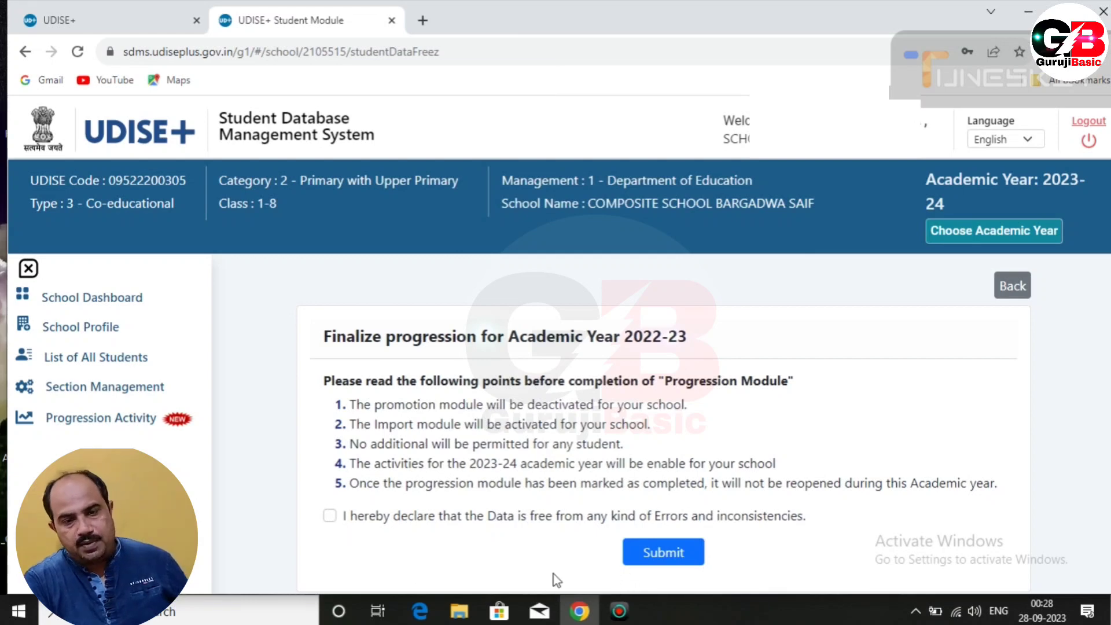
pyautogui.click(163, 422)
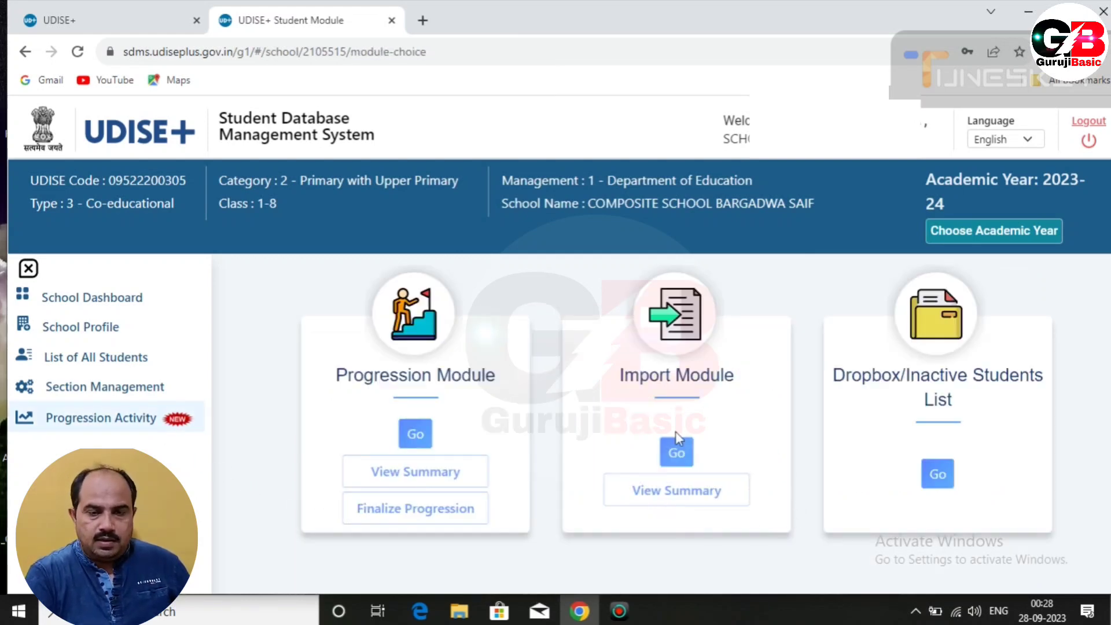